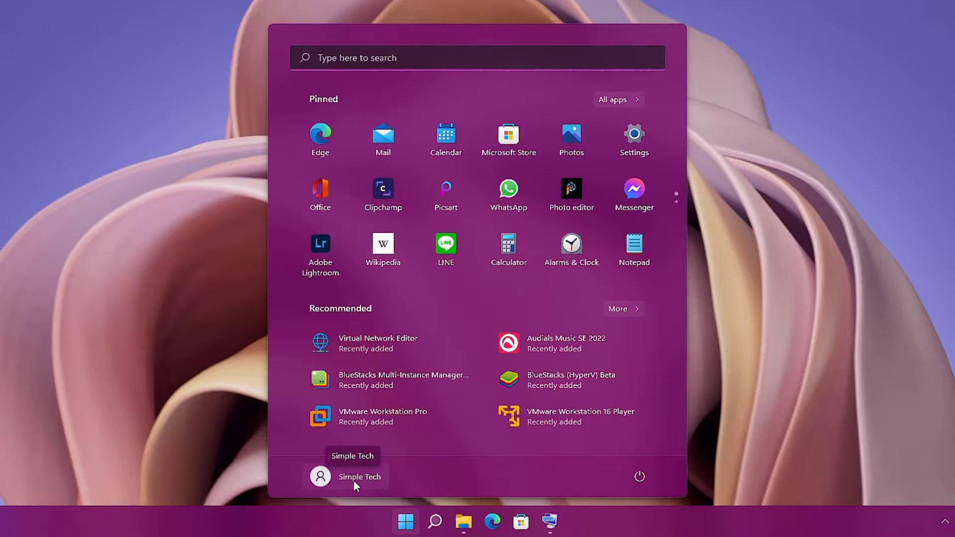
- Inspect the Start menu's power options and the shortcuts offered by the Start button and the taskbar
left_click(640, 477)
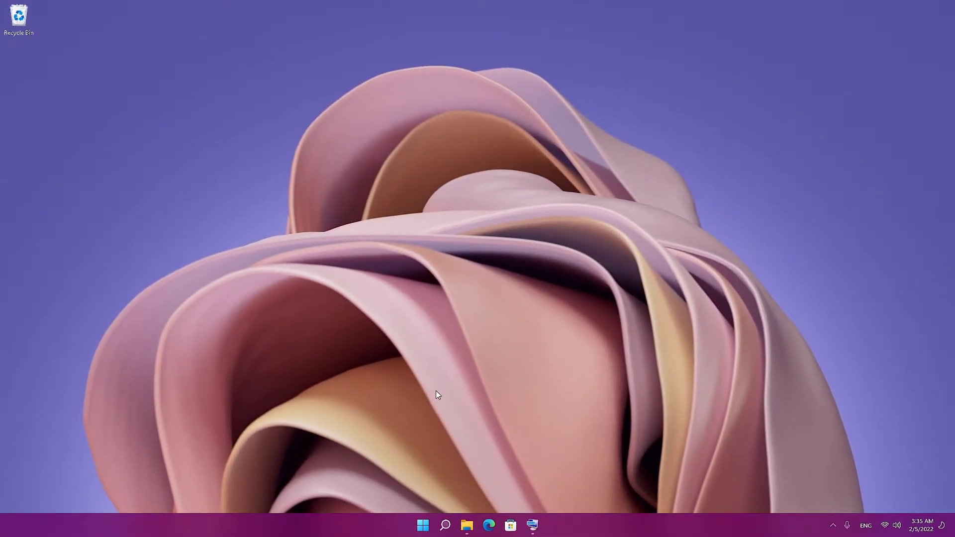
right_click(418, 527)
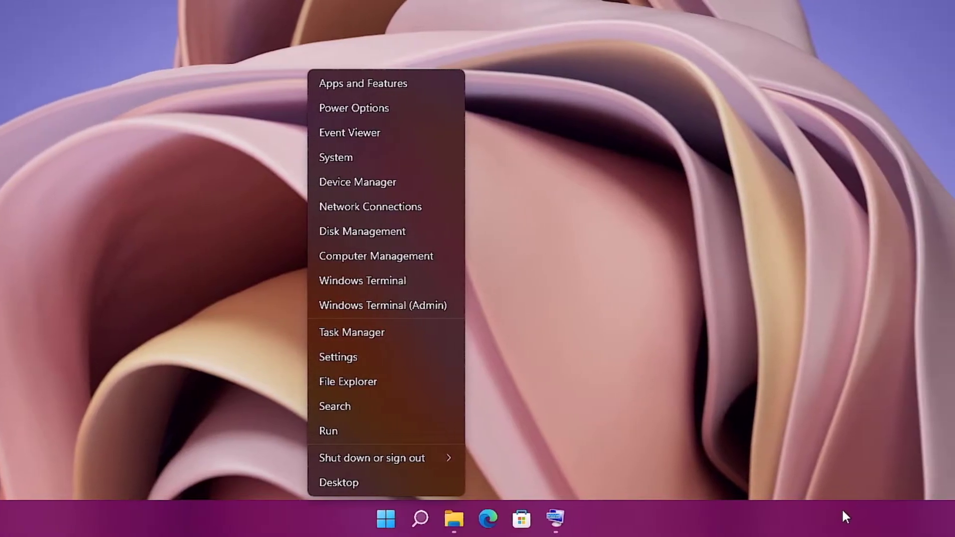
right_click(952, 519)
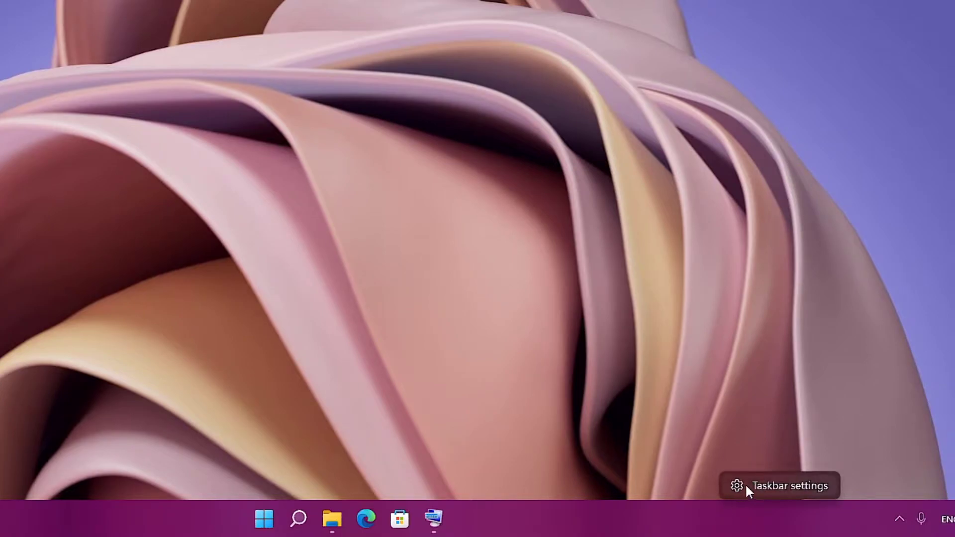
left_click(540, 351)
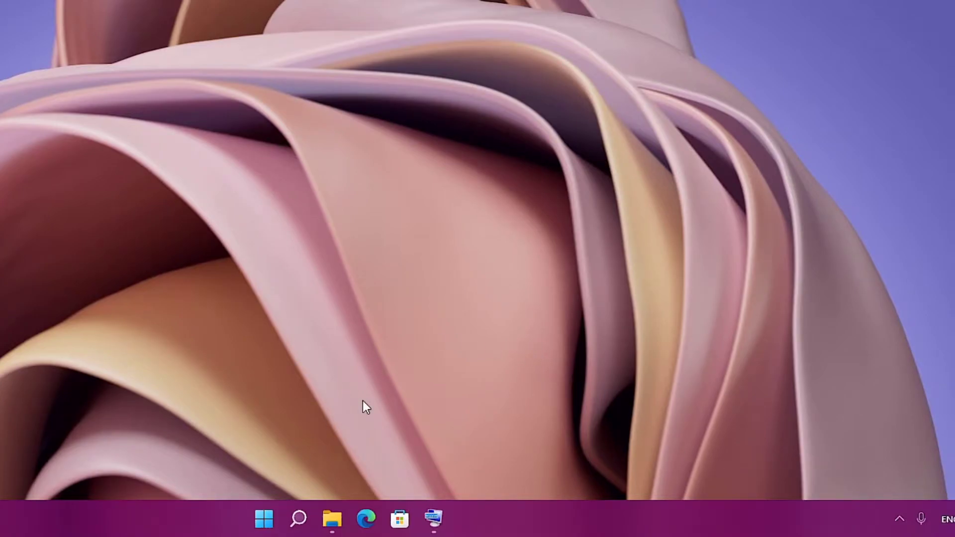
- Open Task Manager from the Start button's shortcuts
right_click(270, 524)
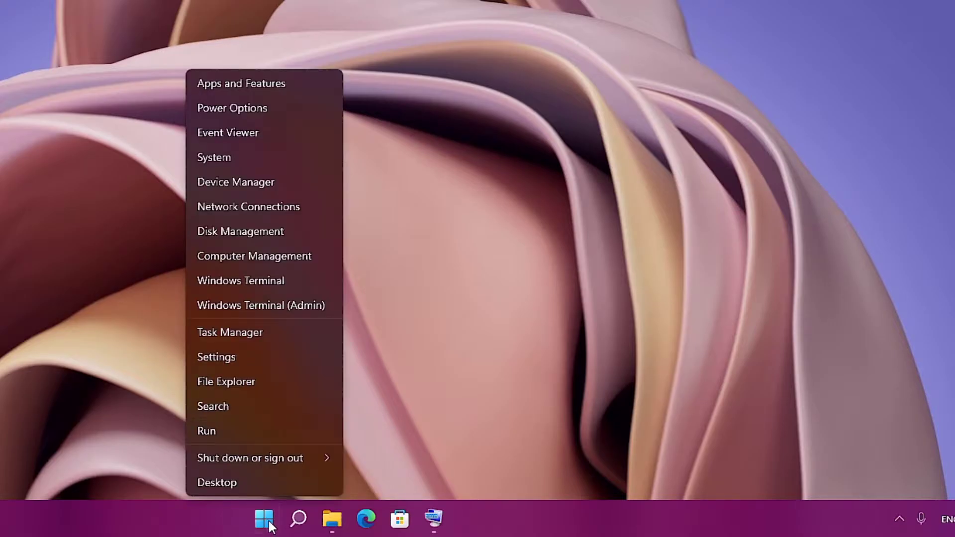
left_click(242, 332)
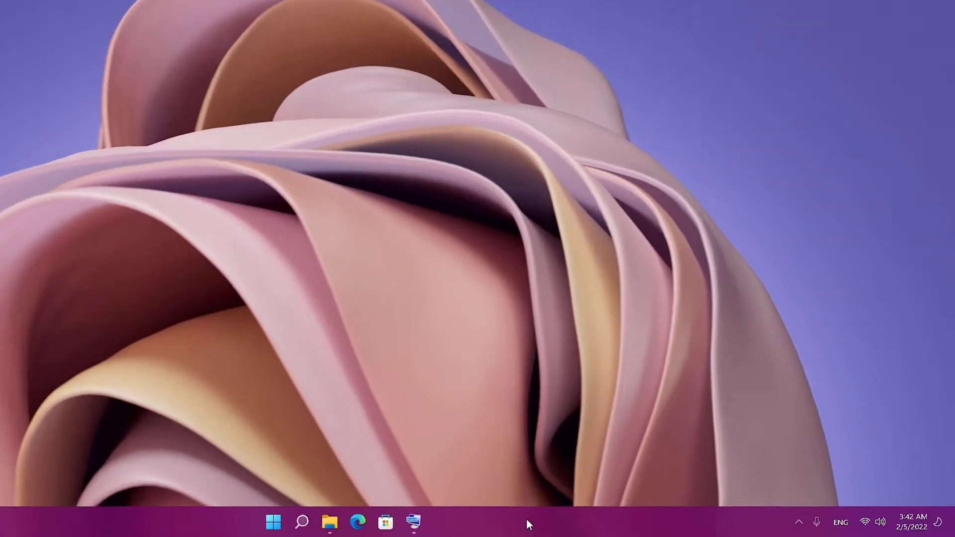
- Open the taskbar settings and set the taskbar alignment to Left under Taskbar behaviors
right_click(620, 519)
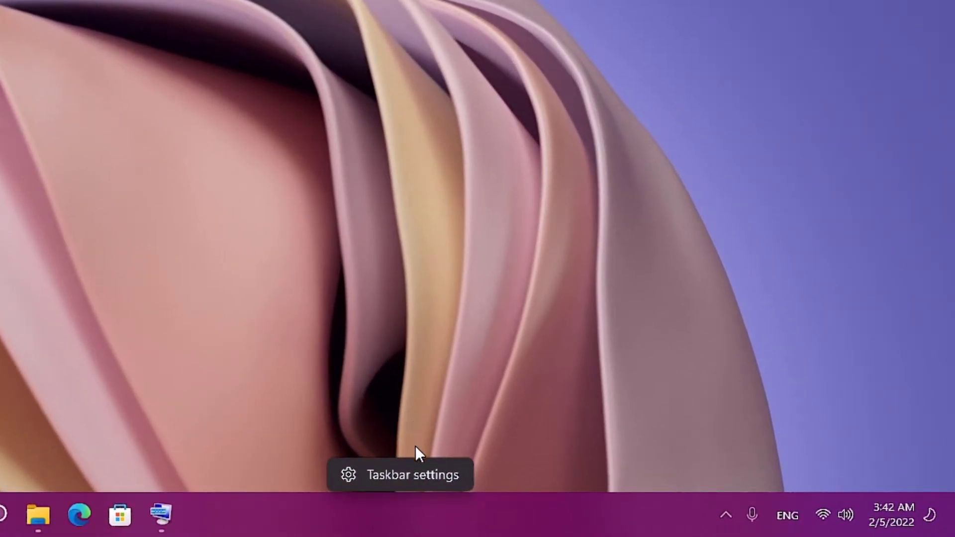
left_click(403, 474)
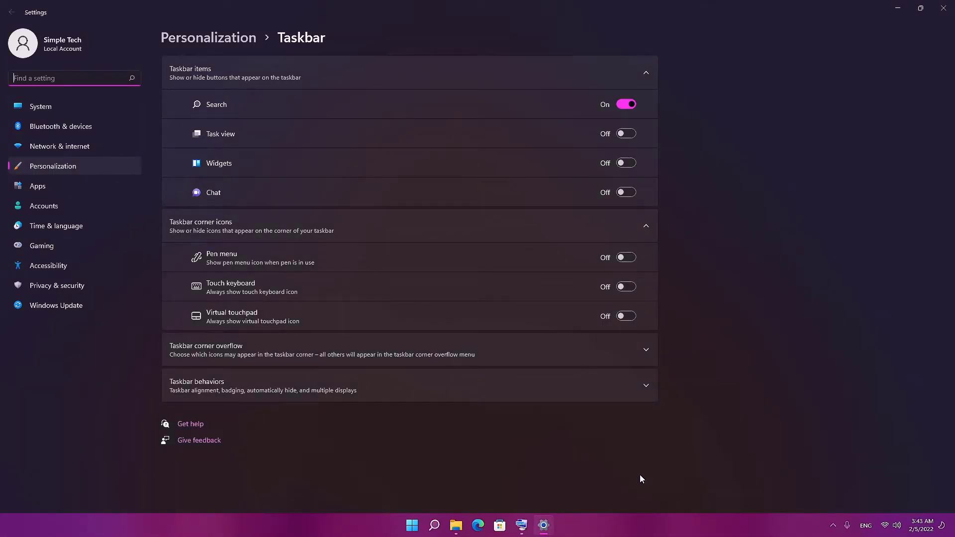
left_click(649, 384)
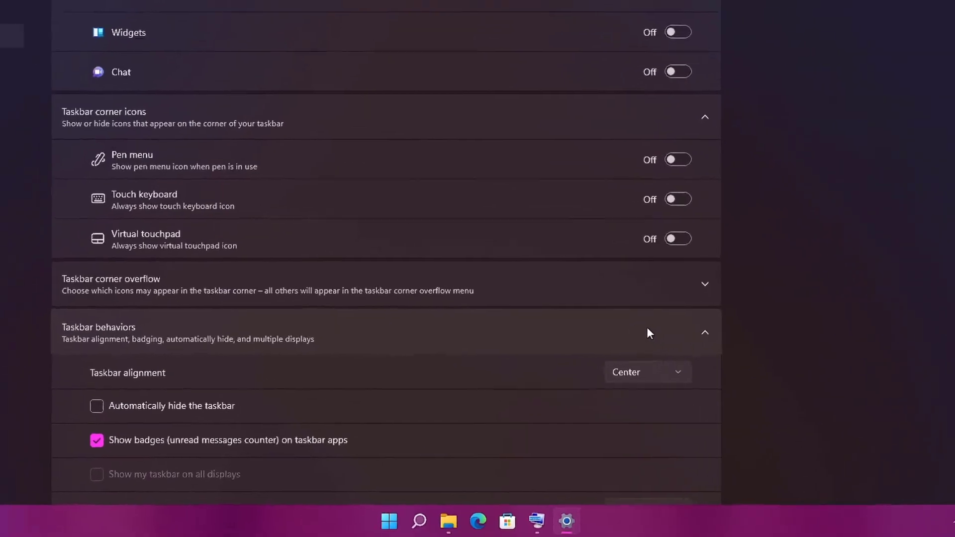
scroll(647, 329, "down", 3)
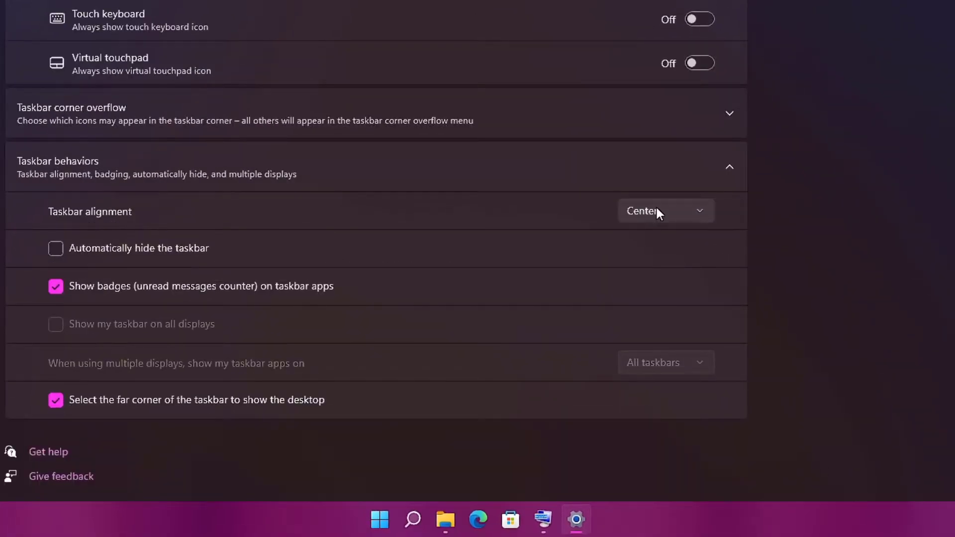
left_click(658, 212)
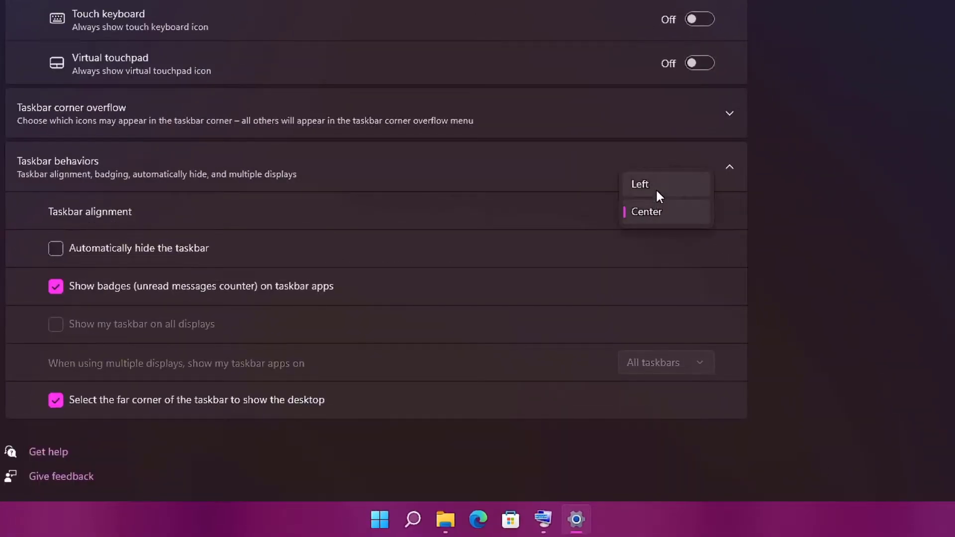
left_click(657, 194)
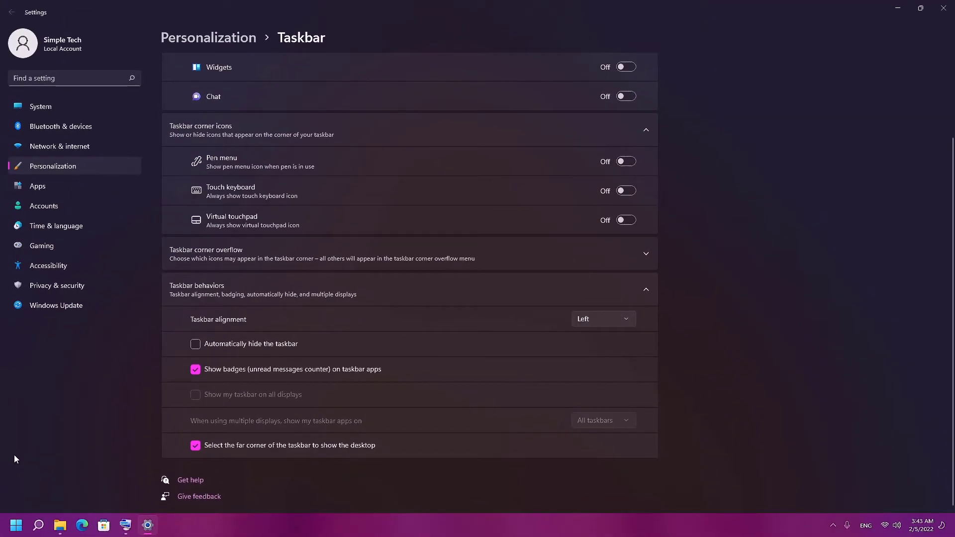
- Check the Start menu in its new position and review the available taskbar alignment options
left_click(16, 524)
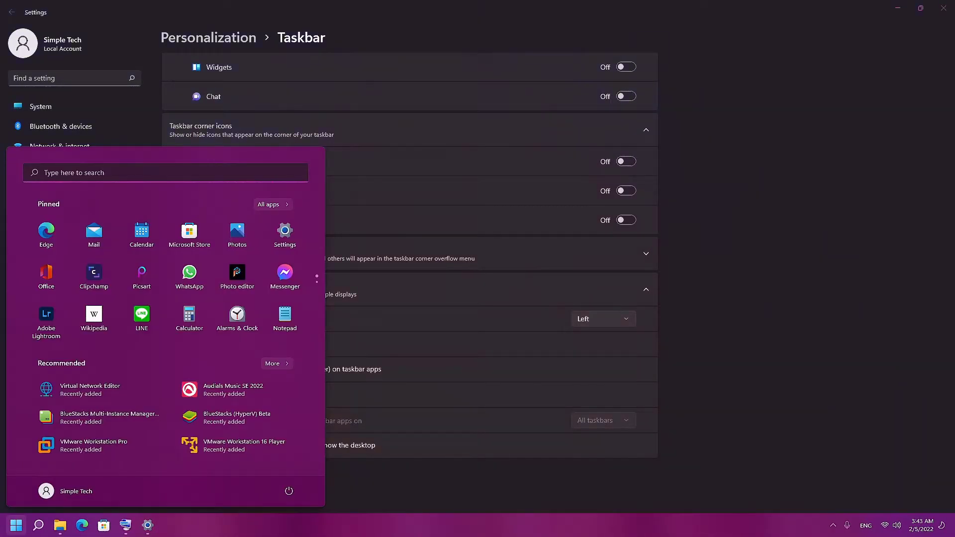
left_click(731, 339)
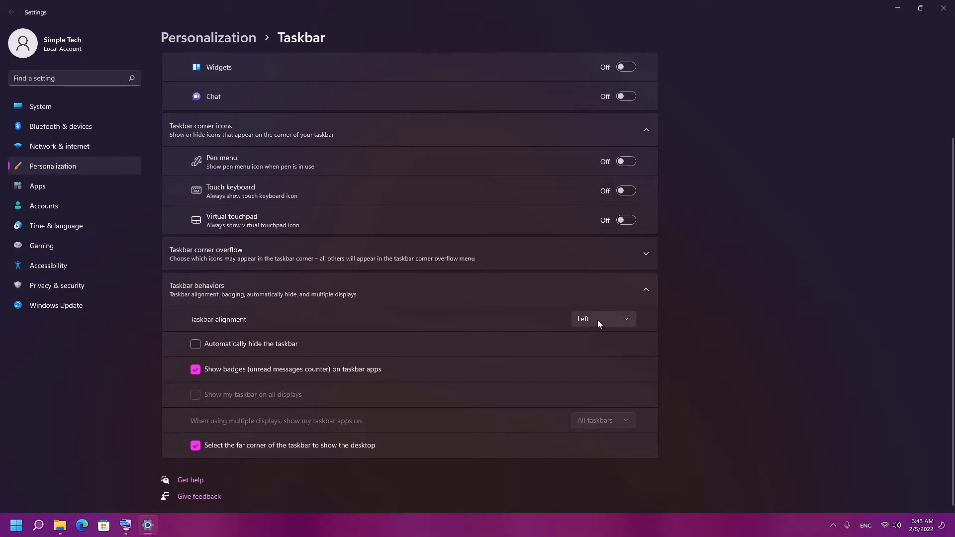
left_click(623, 324)
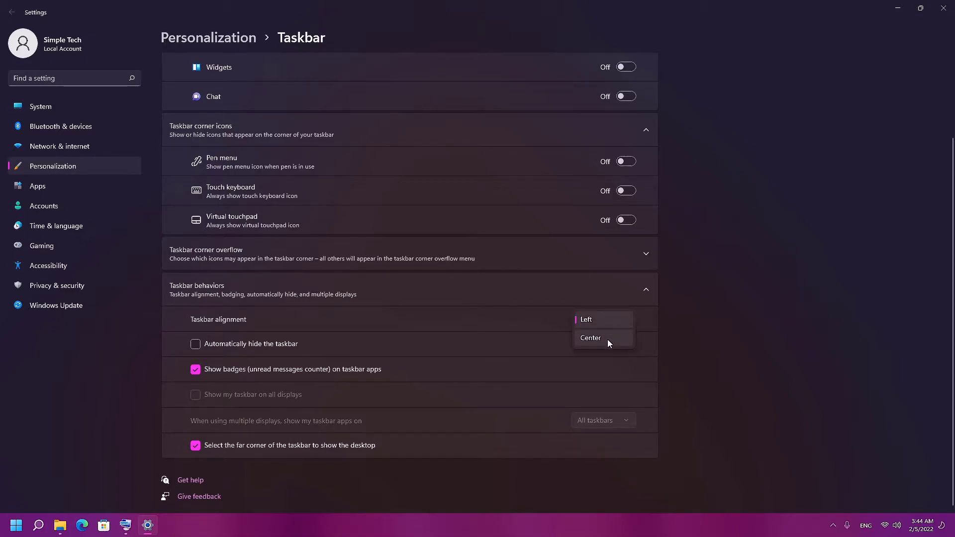
left_click(735, 330)
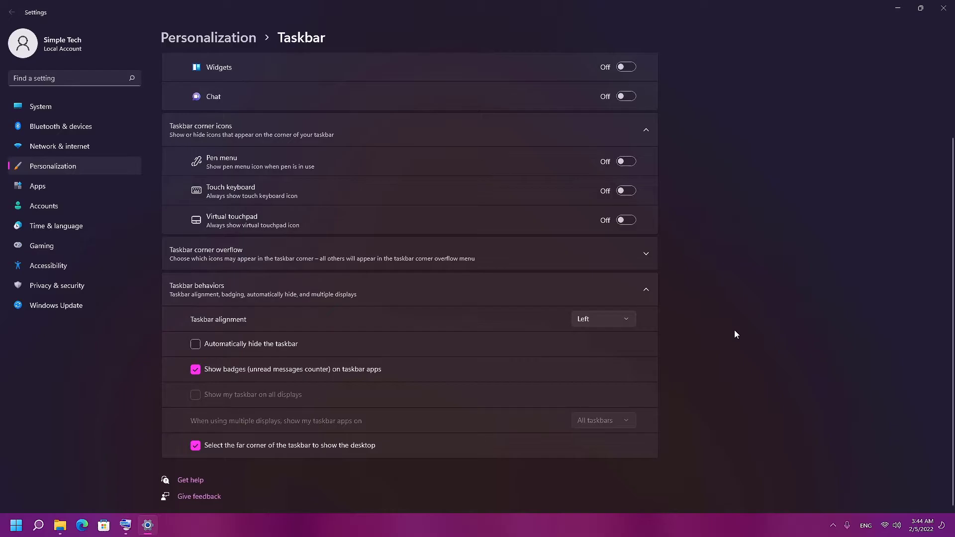
left_click(282, 348)
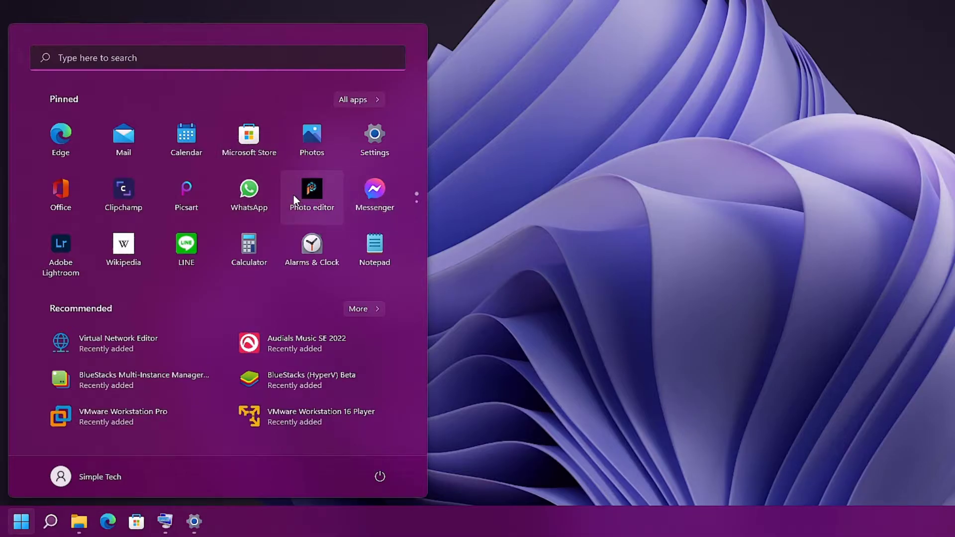
- Unpin WhatsApp and Adobe Lightroom from the Start menu's pinned apps
right_click(247, 191)
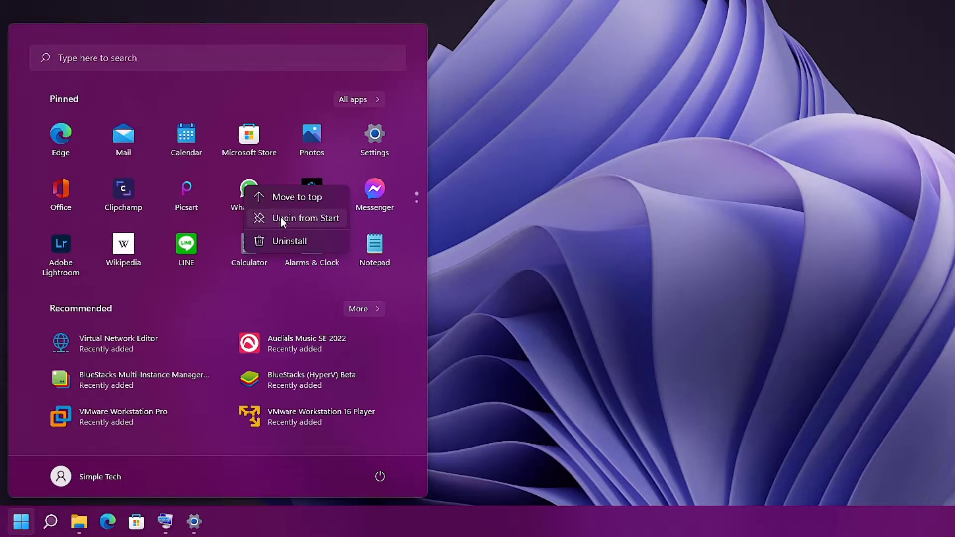
left_click(279, 217)
right_click(375, 210)
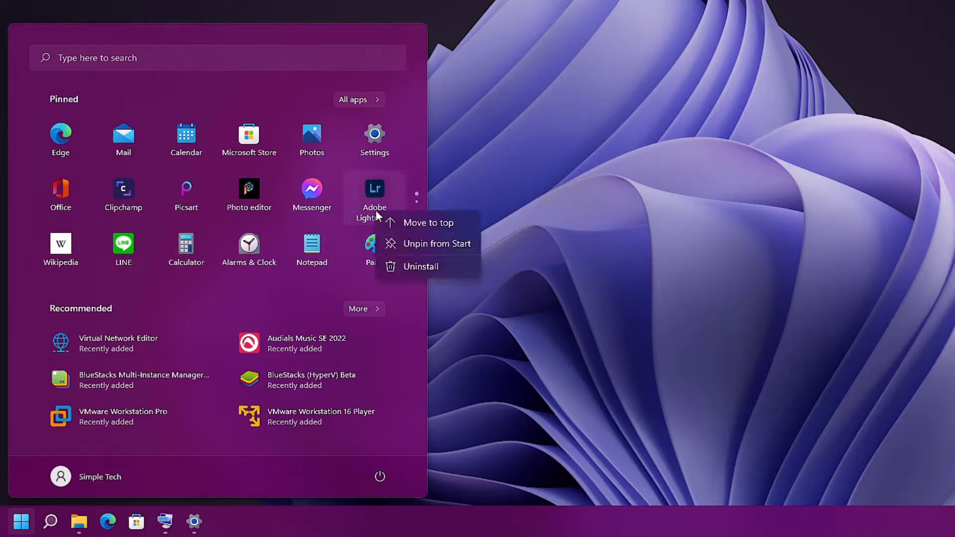
left_click(402, 242)
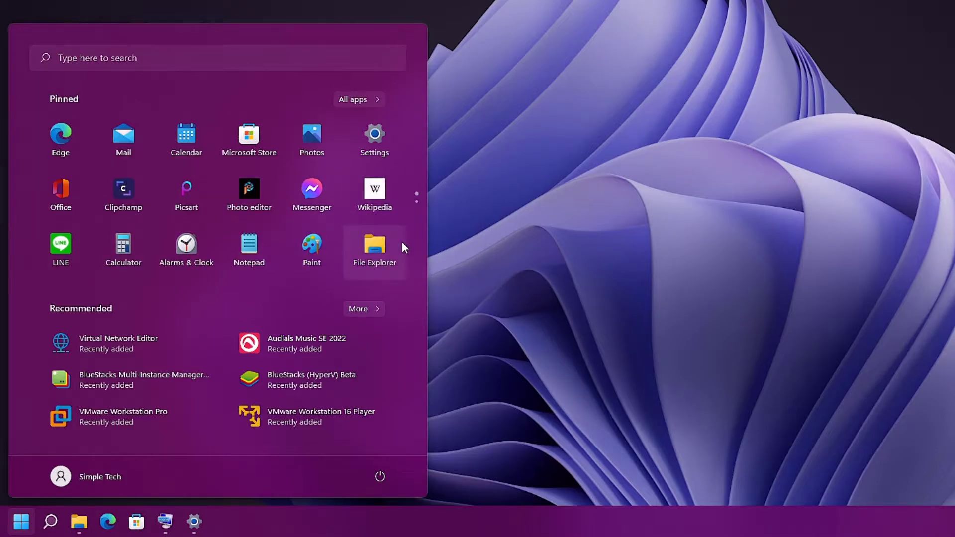
- Pin Brave and Bandizip to Start from the list of all installed apps
left_click(363, 100)
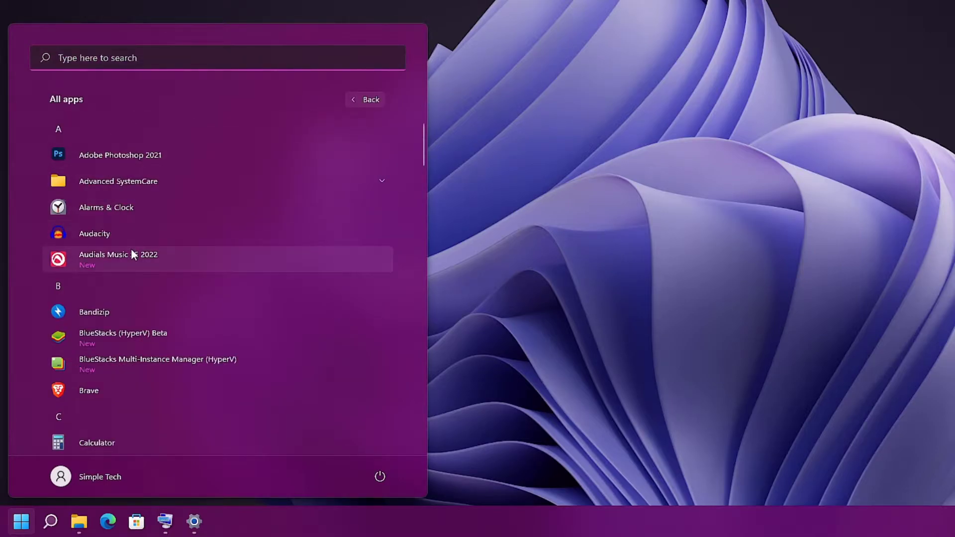
scroll(151, 199, "down", 2)
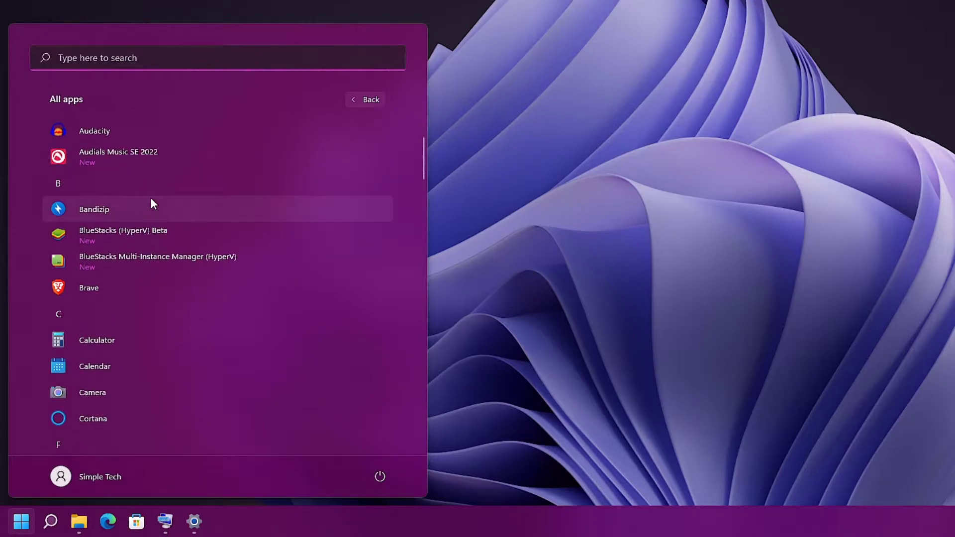
right_click(114, 294)
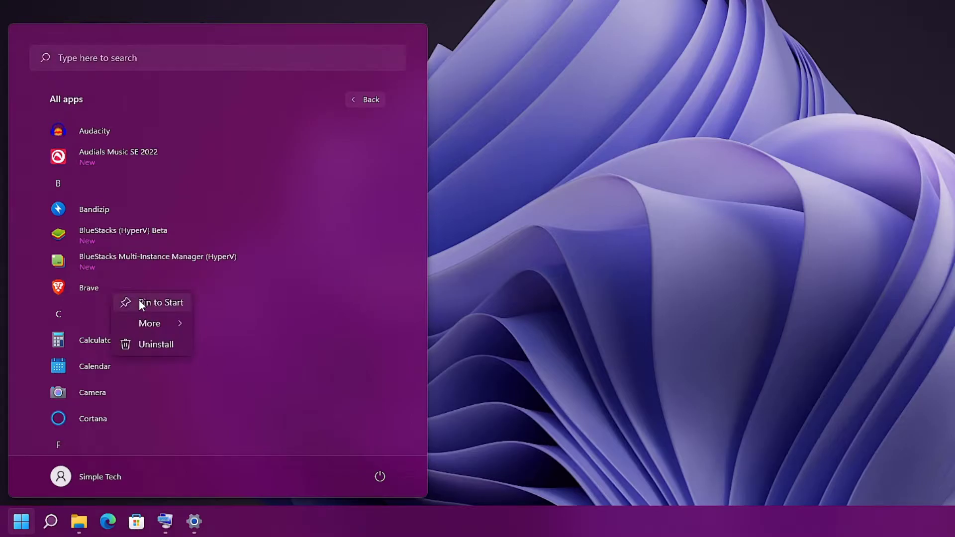
left_click(12, 283)
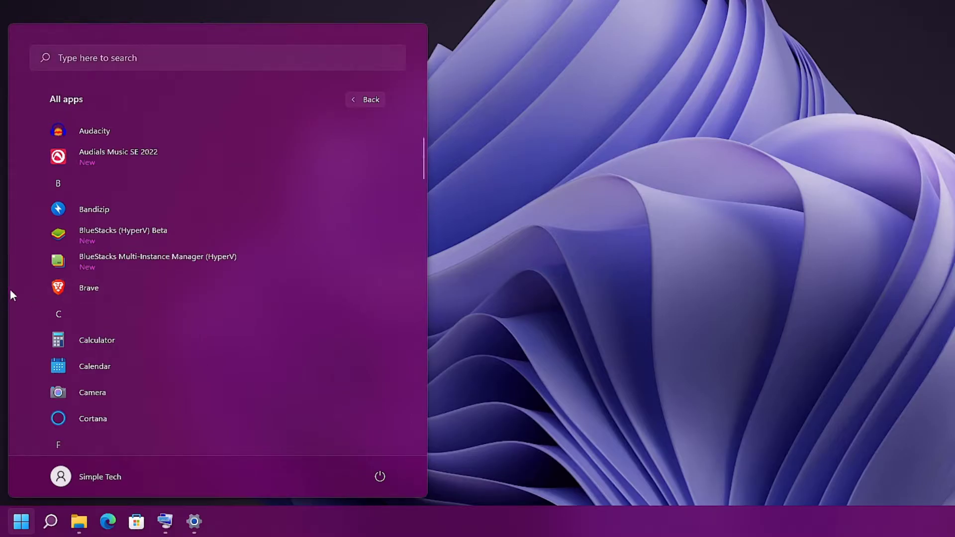
right_click(102, 210)
left_click(118, 217)
key("Escape")
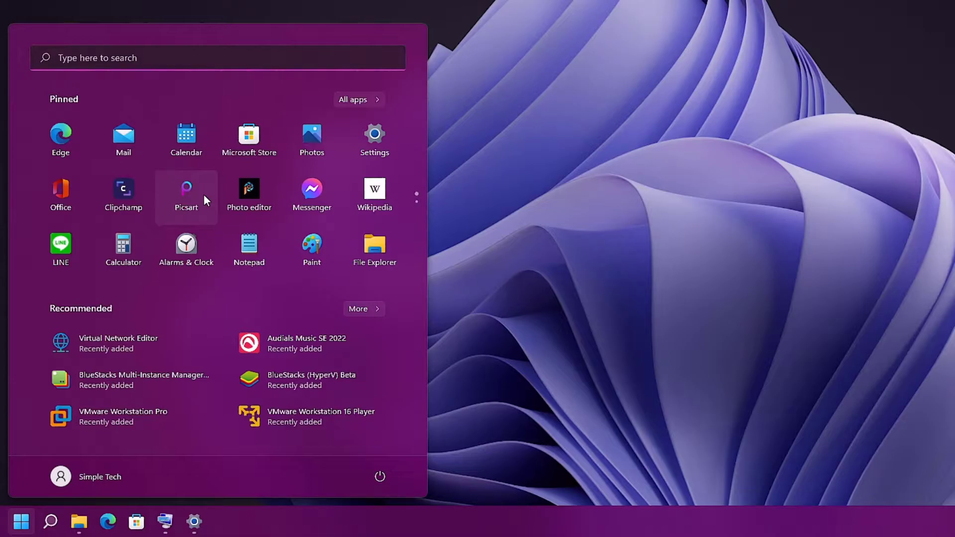
- Move Brave from the second page of pinned apps to the first position on the first page
scroll(204, 194, "down", 1)
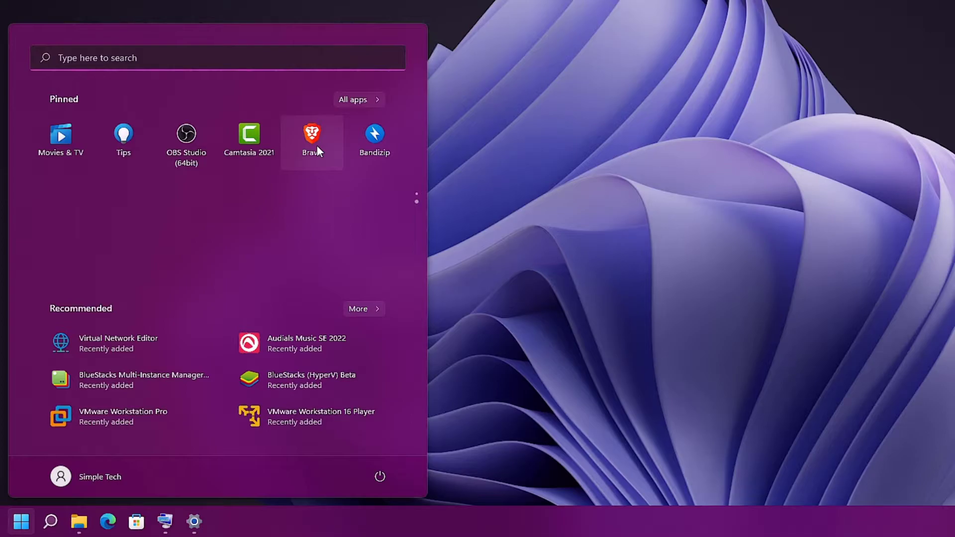
left_click_drag(317, 145, 224, 106)
left_click_drag(70, 140, 52, 143)
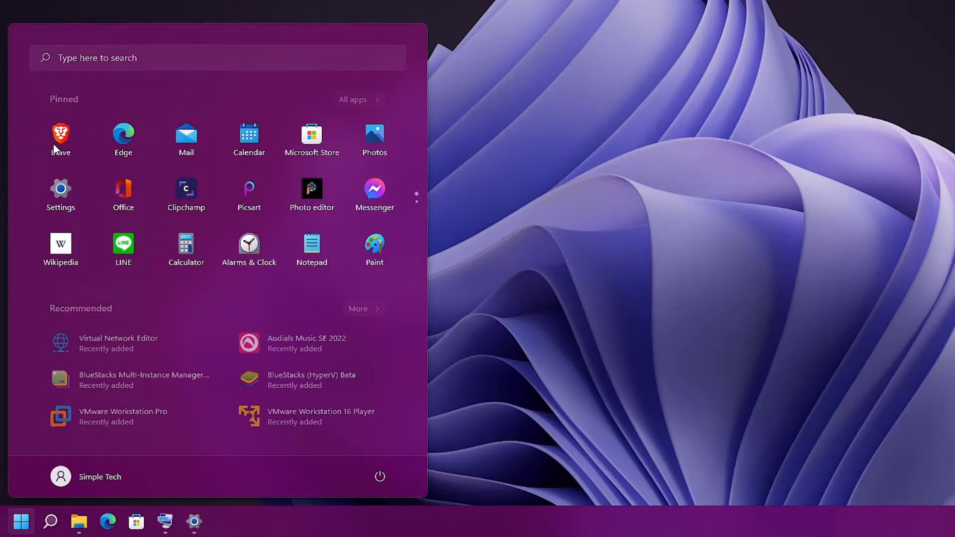
- Move Bandizip from the second page of pinned apps to the top of the Start menu
scroll(323, 177, "down", 1)
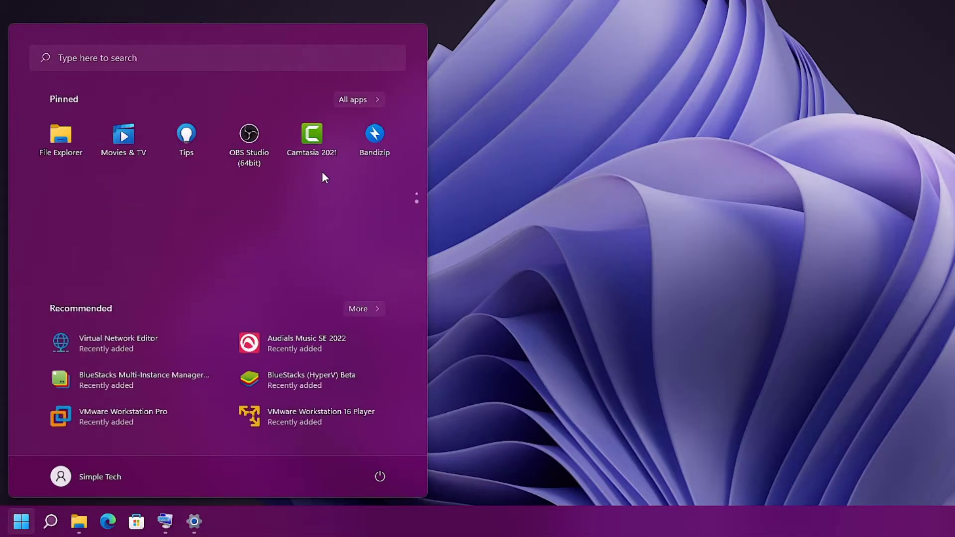
right_click(363, 141)
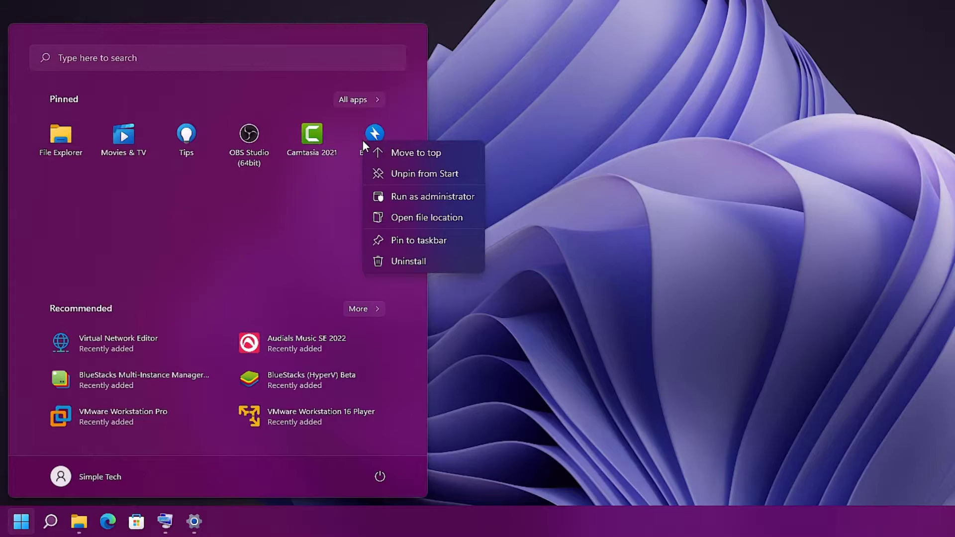
left_click(402, 153)
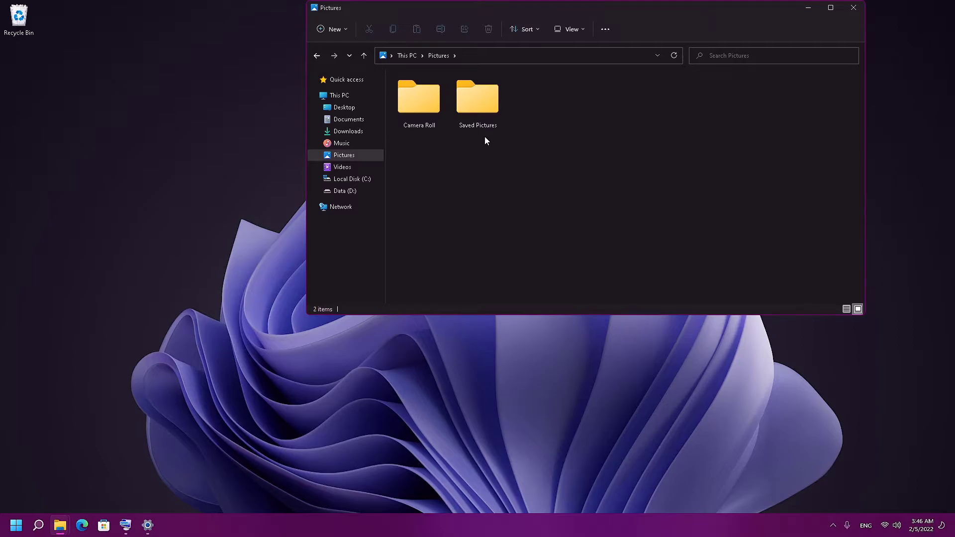
- Pin the Saved Pictures folder from Pictures to Start and check it in the Start menu
right_click(474, 83)
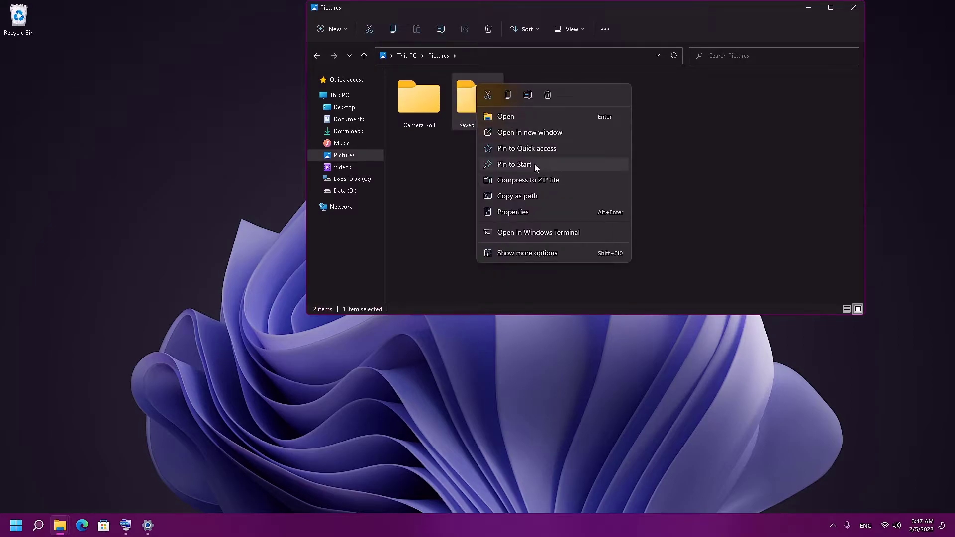
left_click(530, 169)
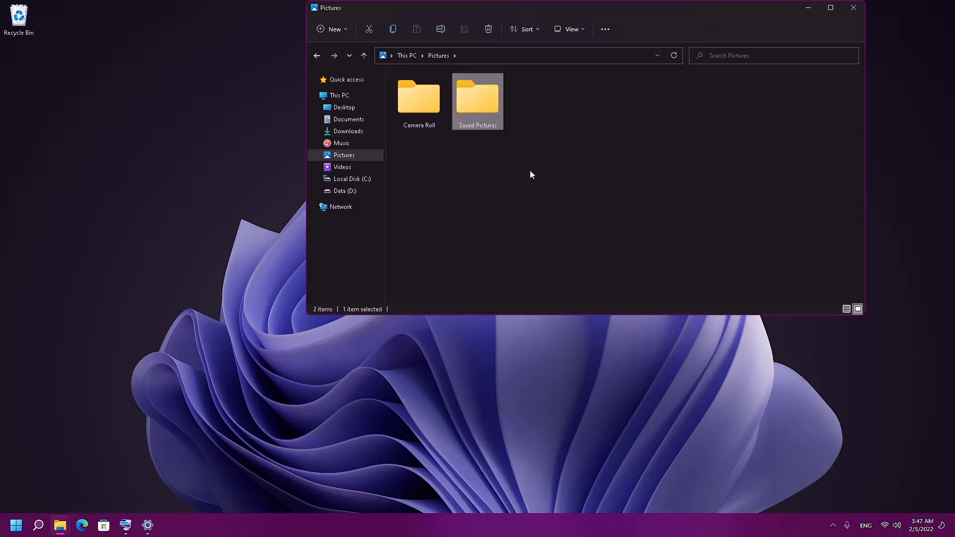
left_click(16, 524)
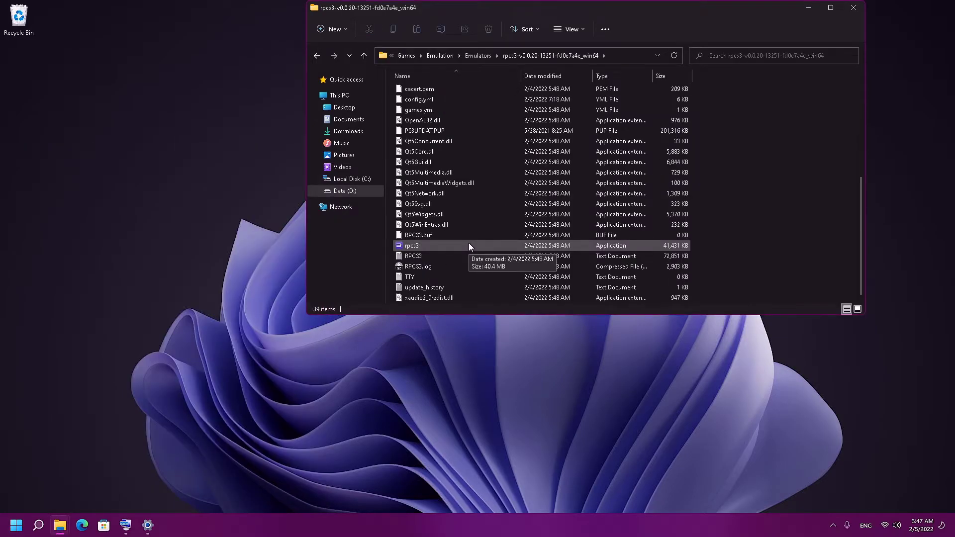
- Pin the rpcs3 application from its emulator folder to Start and check it in the Start menu
right_click(420, 246)
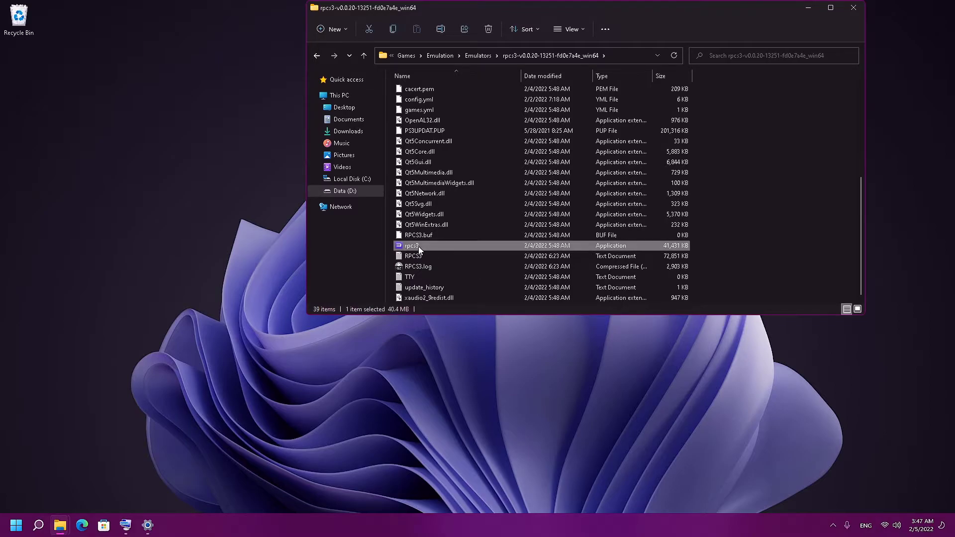
left_click(443, 309)
key("super")
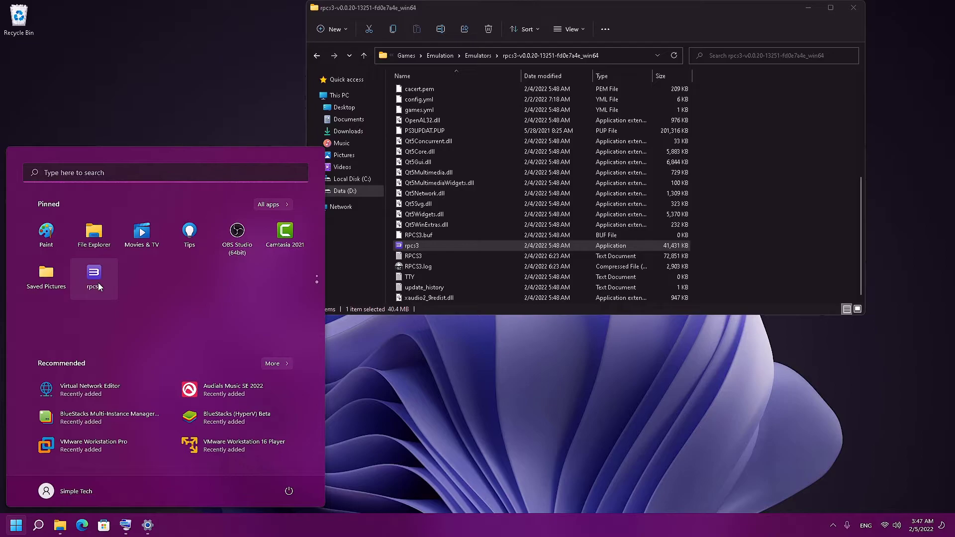
- Move the pinned rpcs3 app to the top of the Start menu's pinned apps and close the menu
right_click(98, 283)
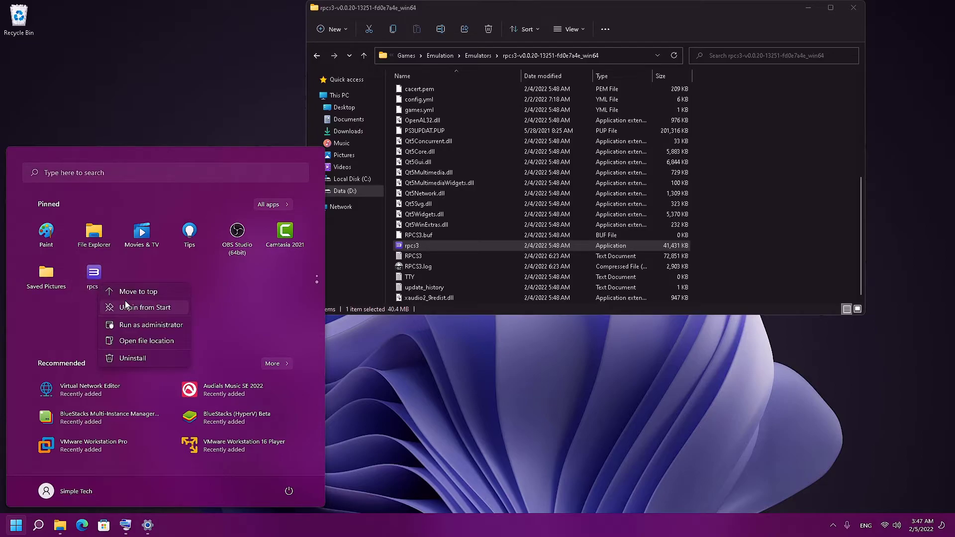
left_click(125, 295)
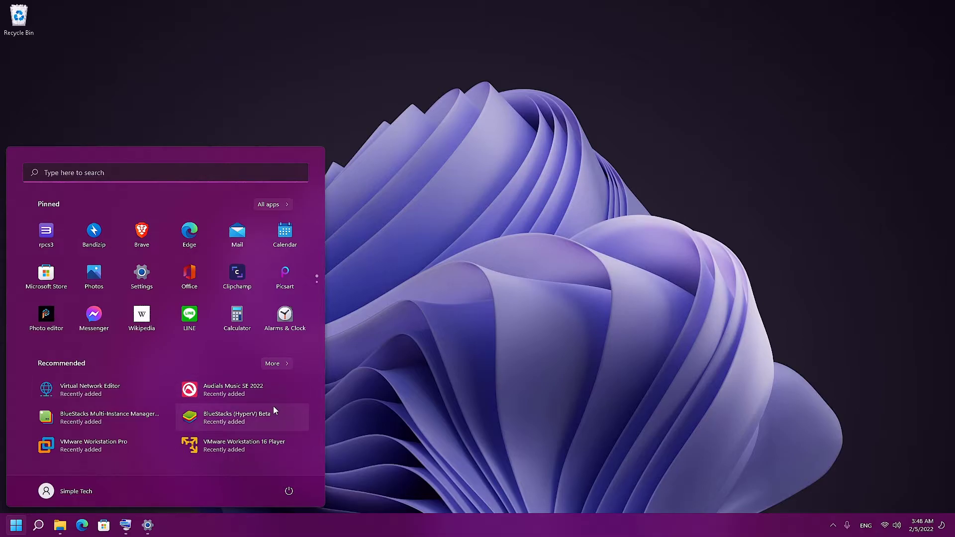
left_click(544, 432)
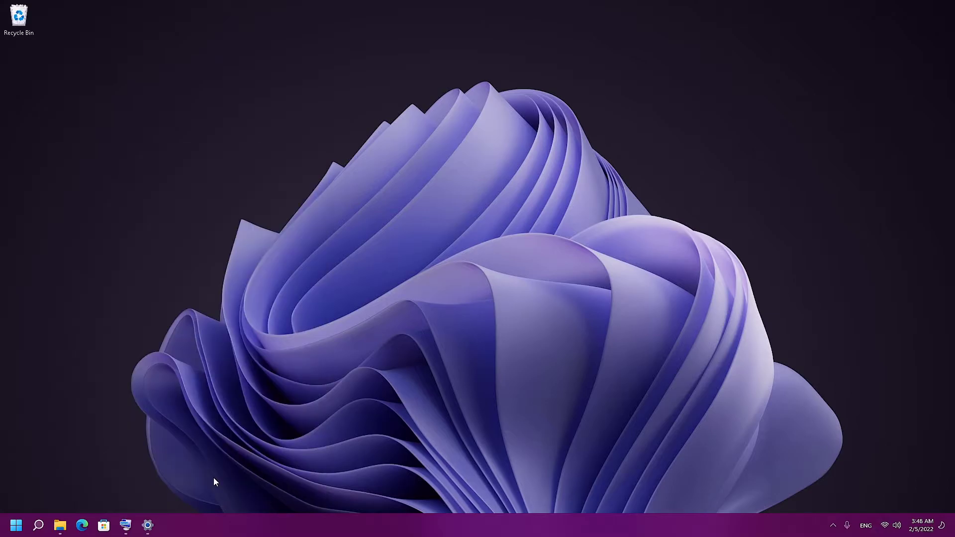
- In the Start personalization settings, turn off recently added apps and recently opened items, and check the Start menu's Recommended section
left_click(148, 525)
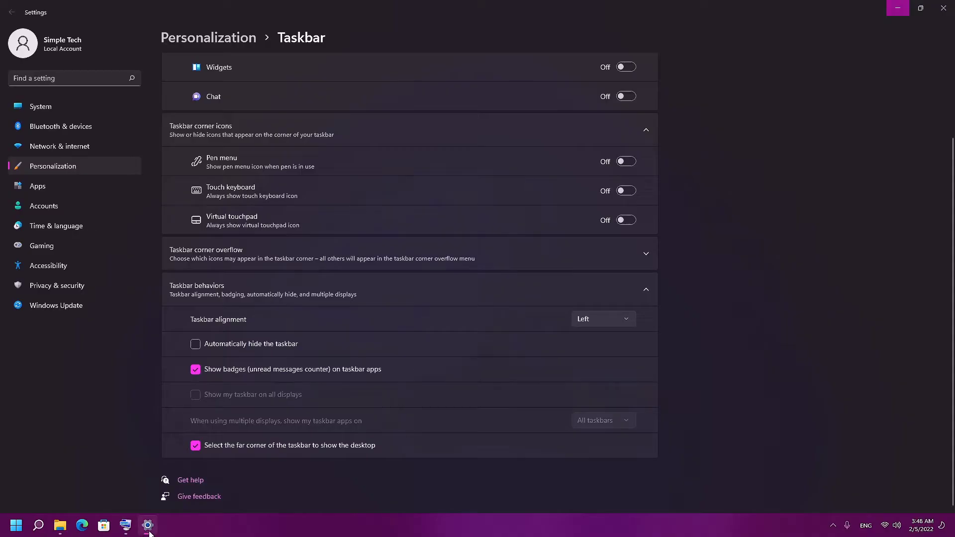
left_click(55, 172)
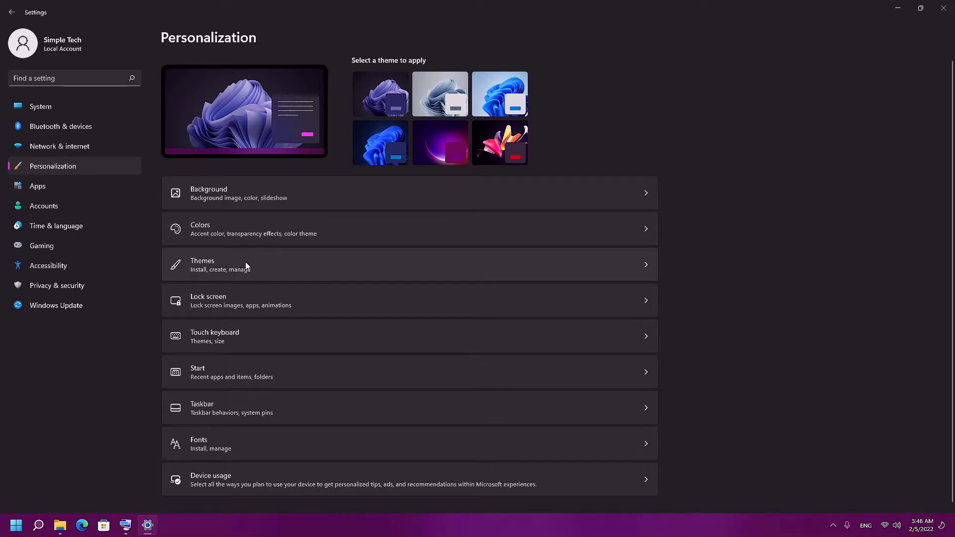
left_click(234, 375)
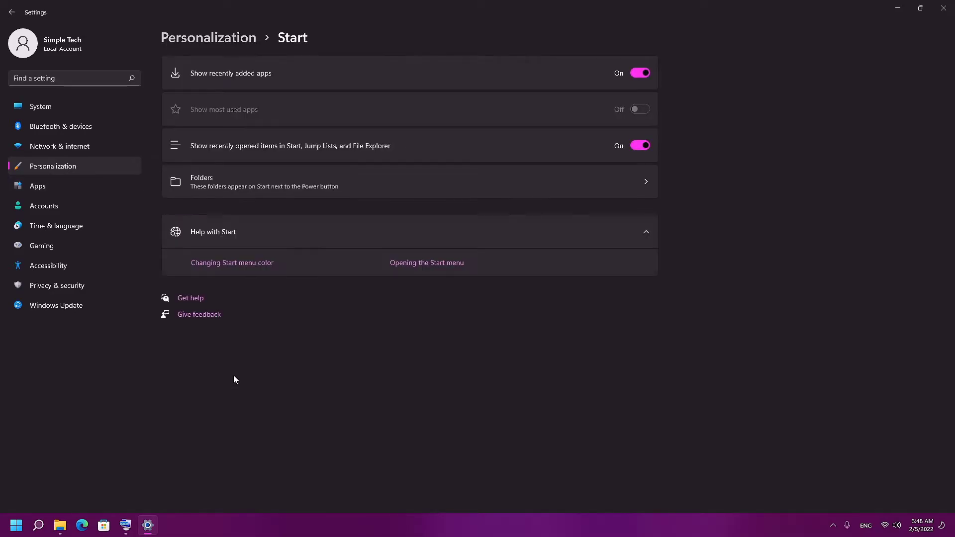
left_click(641, 74)
left_click(16, 525)
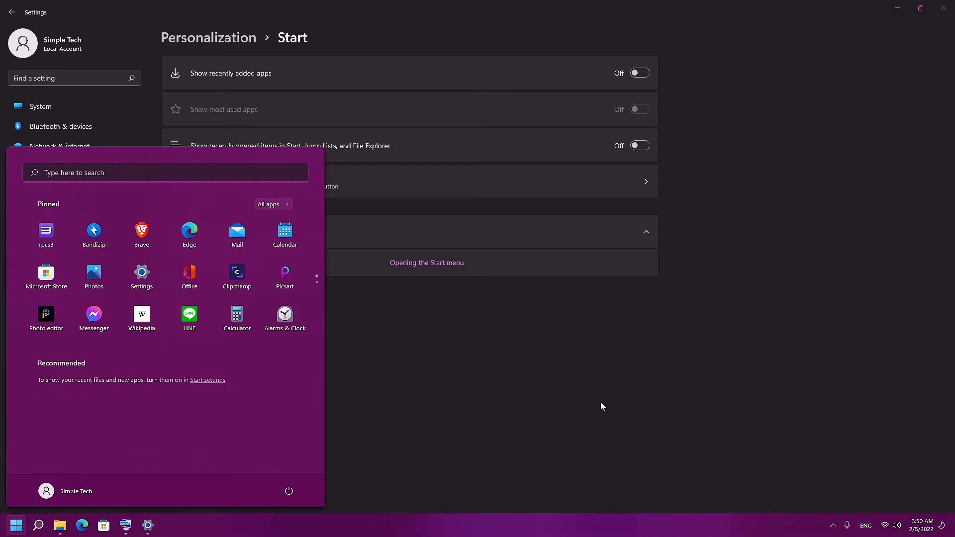
left_click(695, 356)
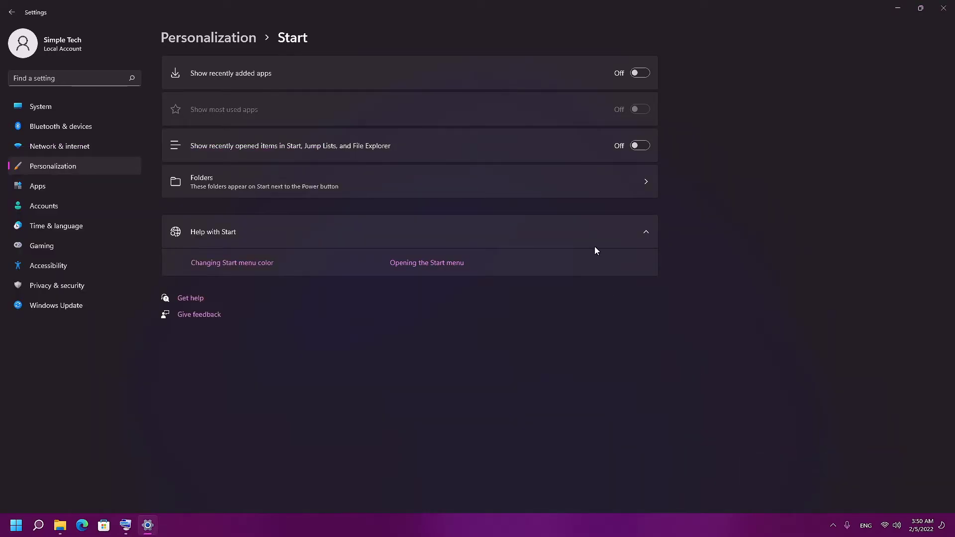
- Show Settings, File Explorer, Videos and Personal folder beside the Start menu's power button, and test the File Explorer shortcut
left_click(601, 180)
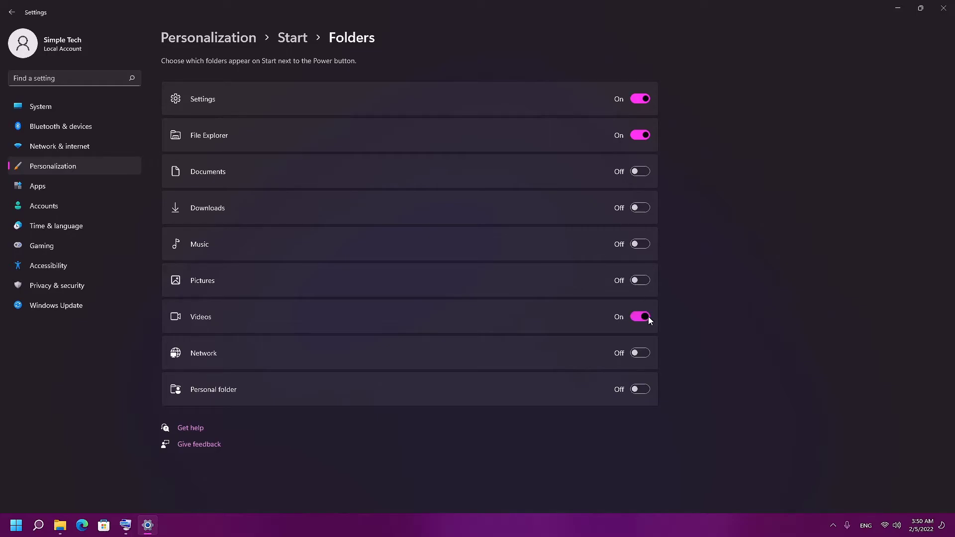
left_click(635, 392)
left_click(16, 525)
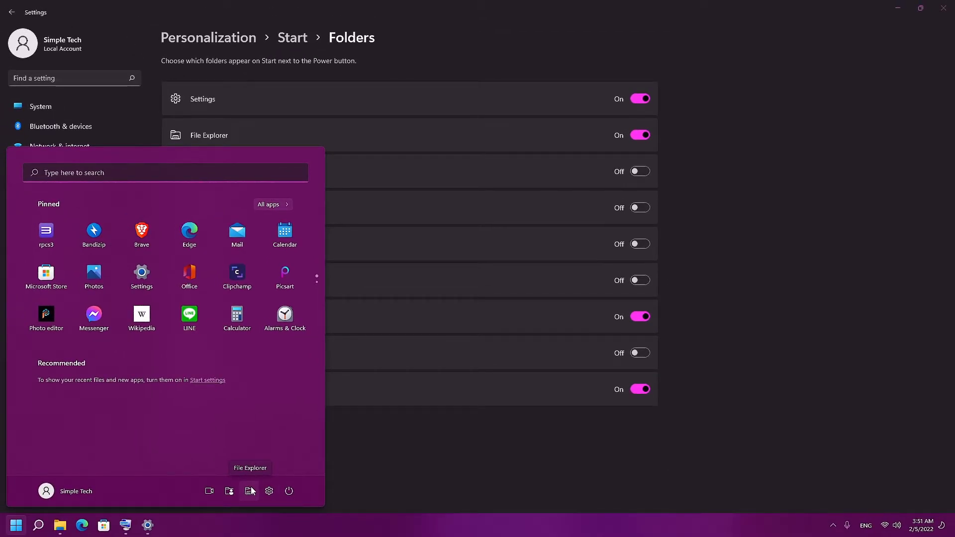
left_click(250, 491)
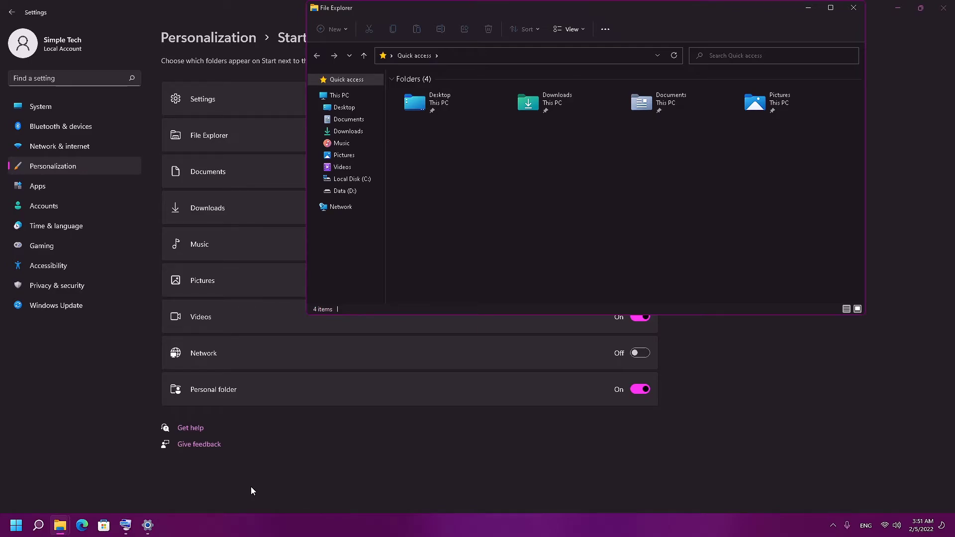
left_click(346, 475)
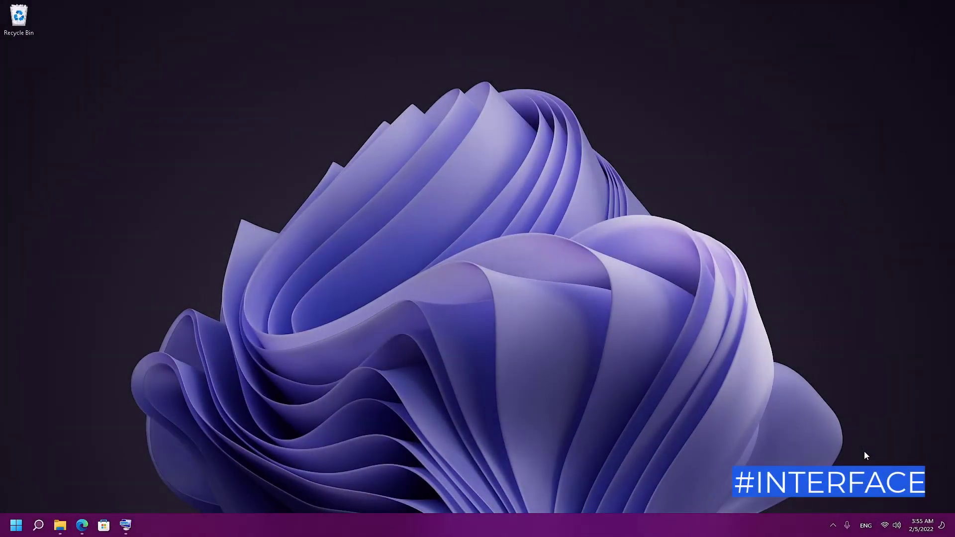
- Apply the Windows (dark) theme in the personalization settings and check its look in the Start menu
left_click(11, 530)
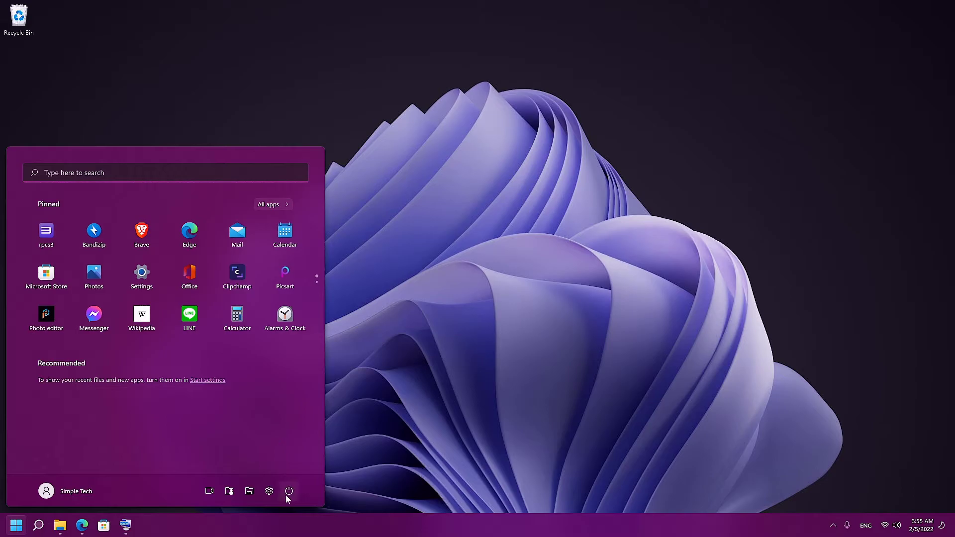
left_click(269, 491)
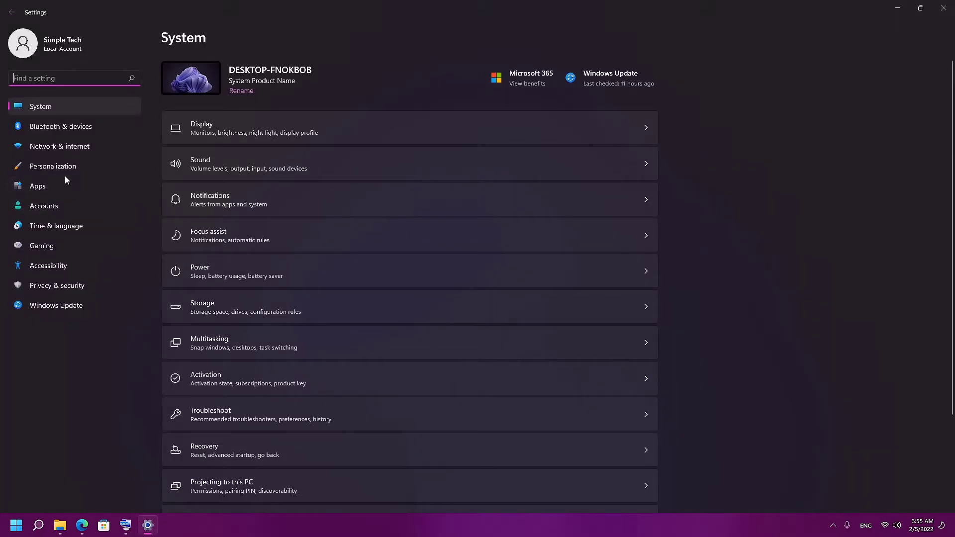
left_click(54, 167)
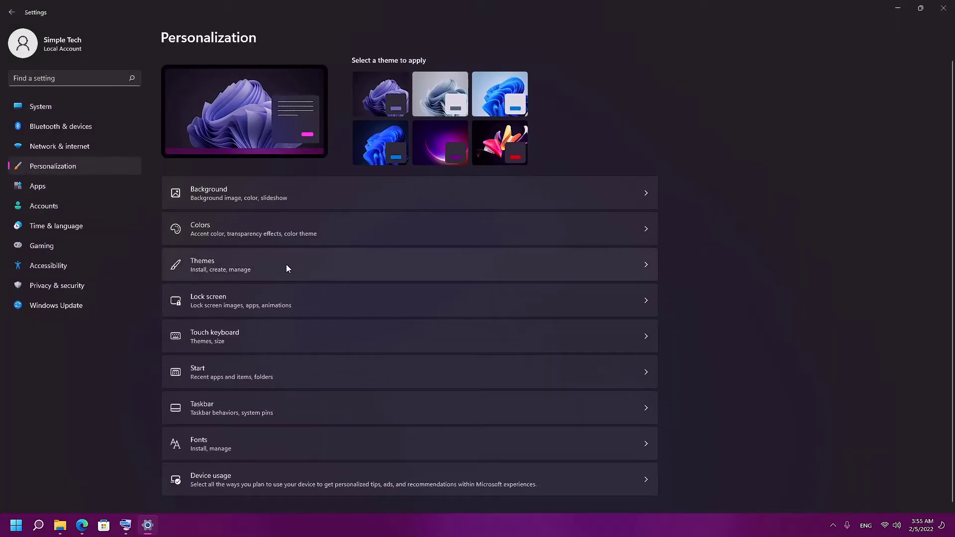
left_click(286, 265)
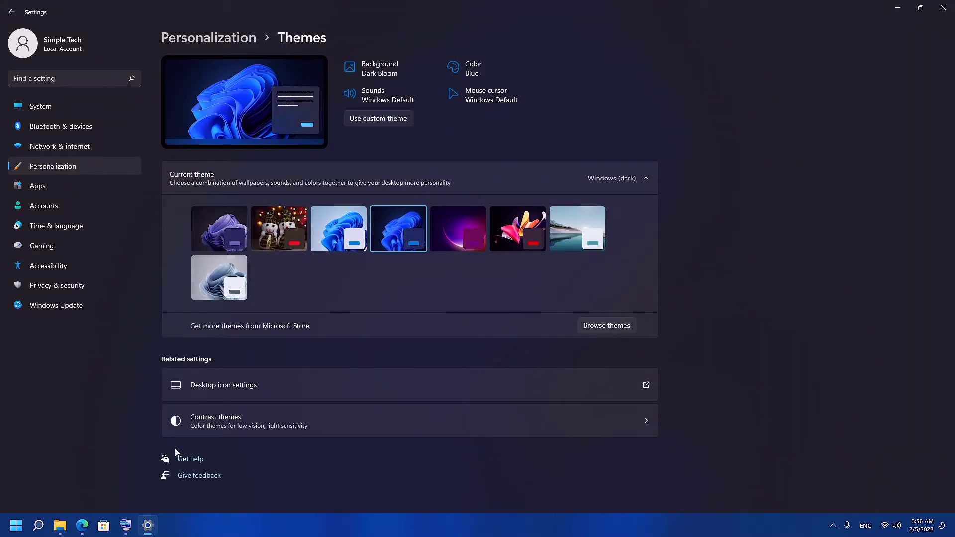
left_click(16, 526)
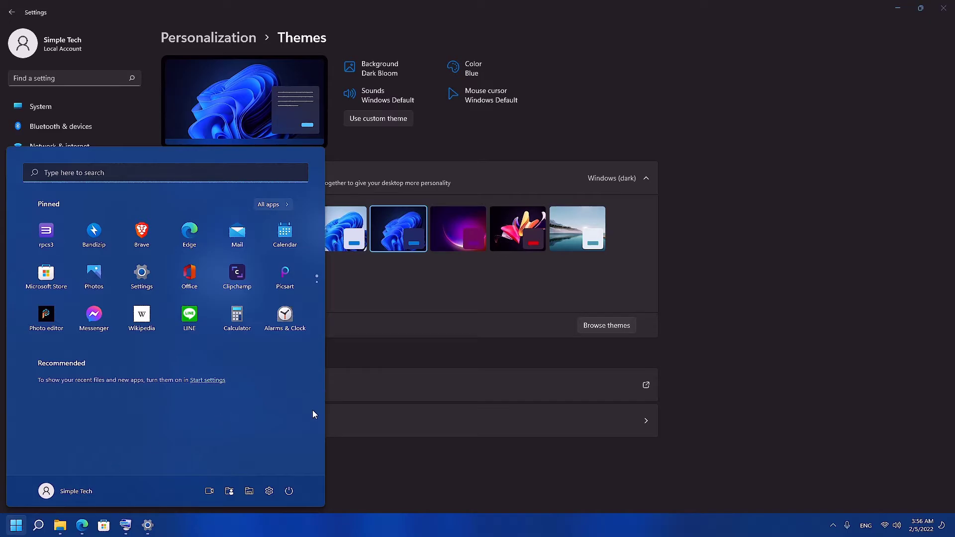
left_click(719, 220)
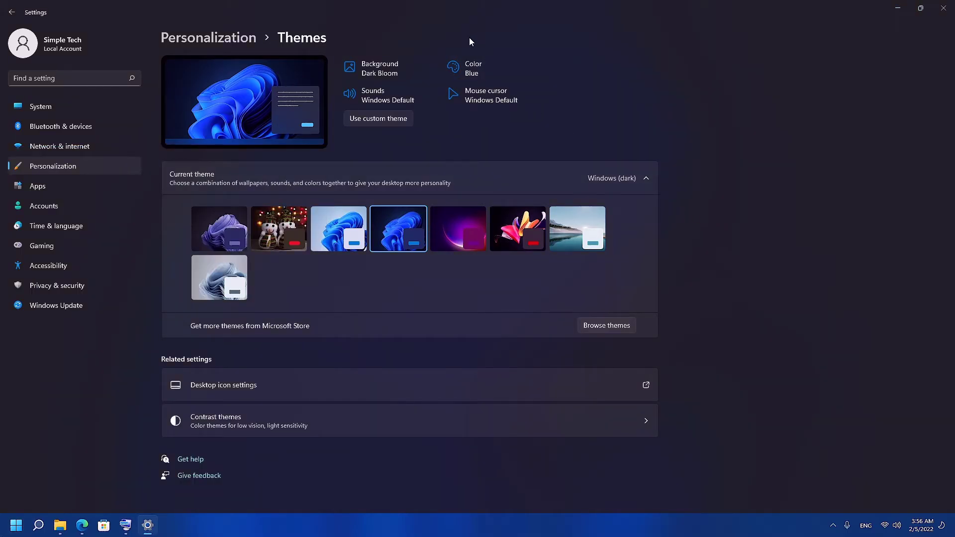
- Open the color settings from the theme page and review the mode choices and accent color options
left_click(468, 66)
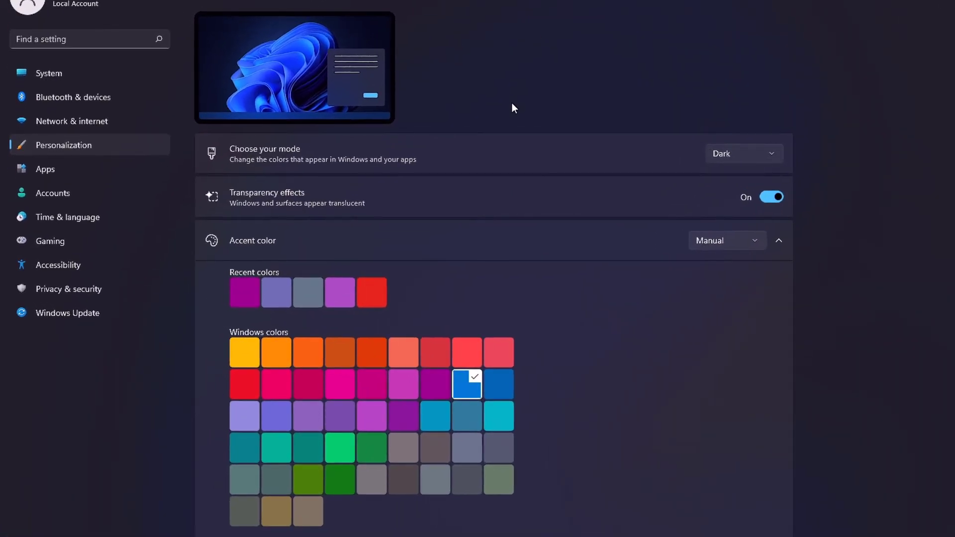
scroll(512, 106, "down", 2)
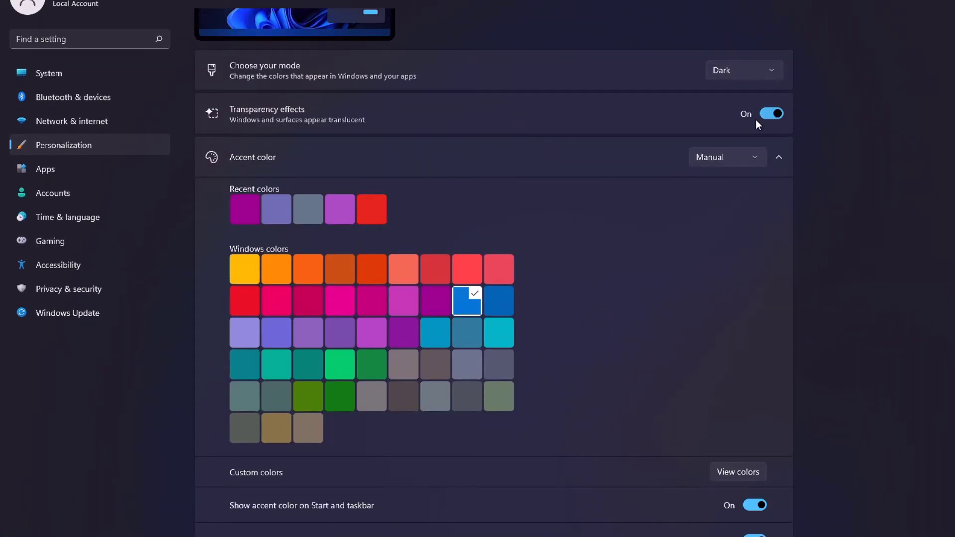
left_click(754, 73)
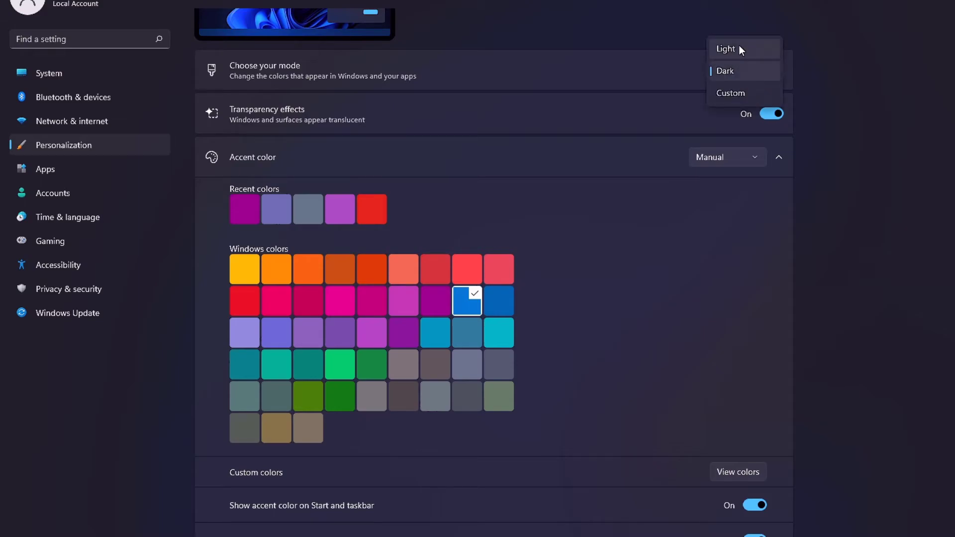
left_click(840, 330)
scroll(841, 330, "down", 4)
scroll(603, 300, "up", 3)
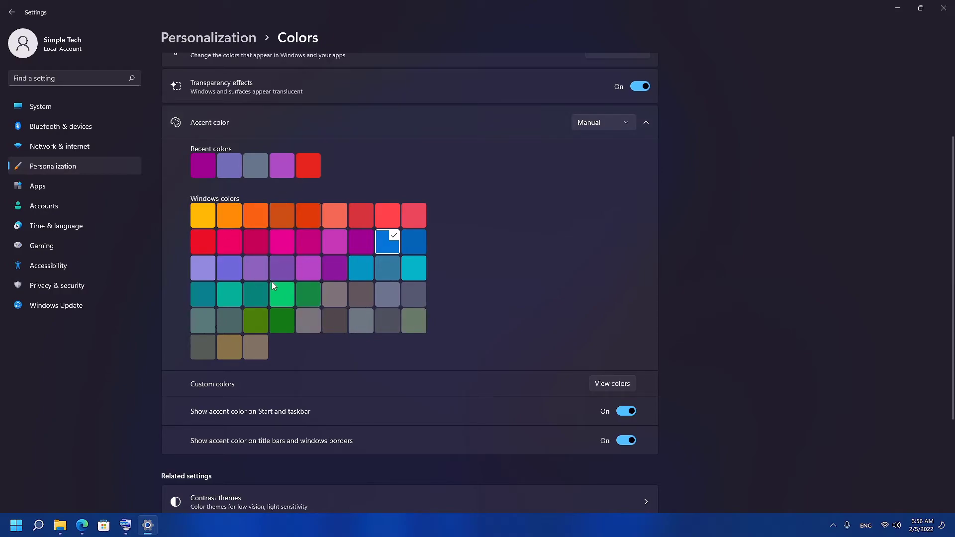
- Try a bright green accent color and check it in the Start menu
left_click(282, 297)
key("super")
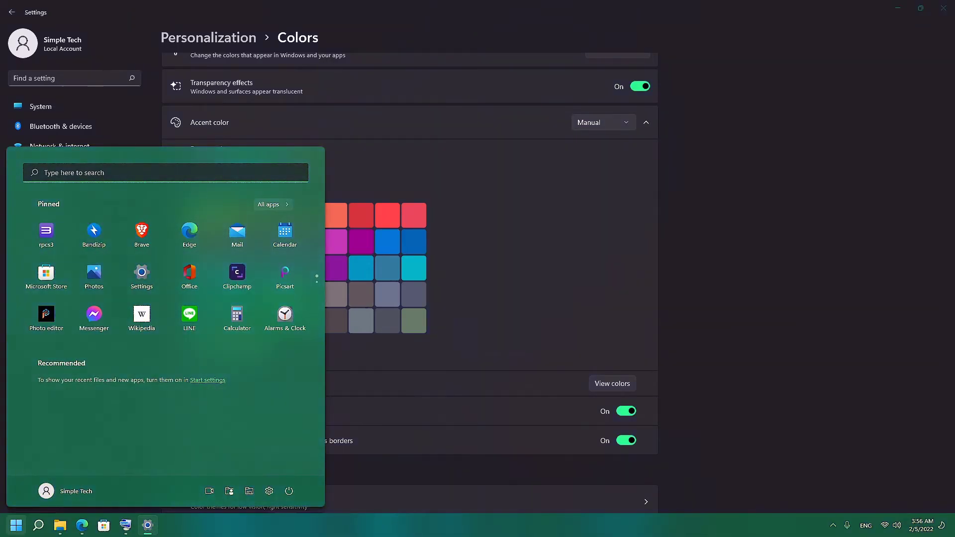
key("super")
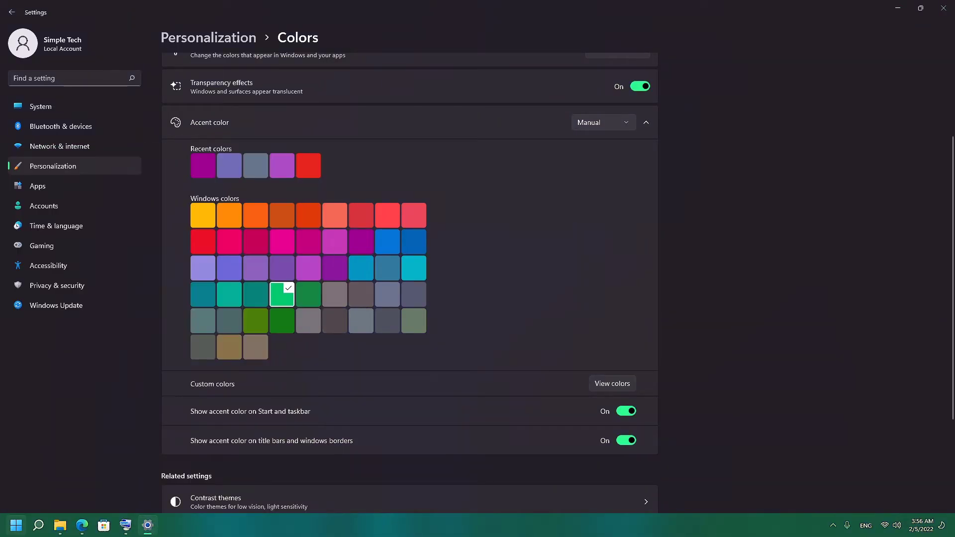
- Set the accent color to the blue-grey Windows color, check it in the Start menu, and minimize Settings
left_click(388, 294)
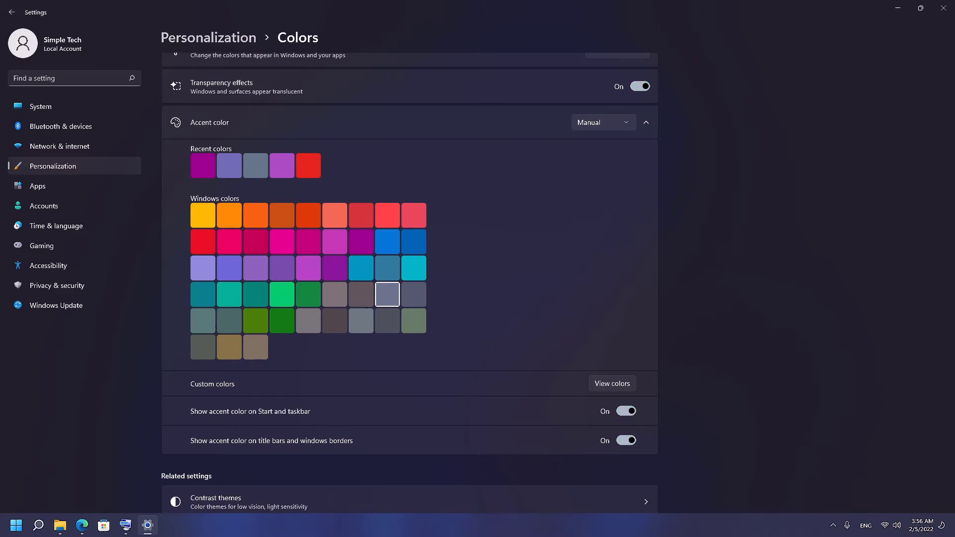
key("super")
key("super")
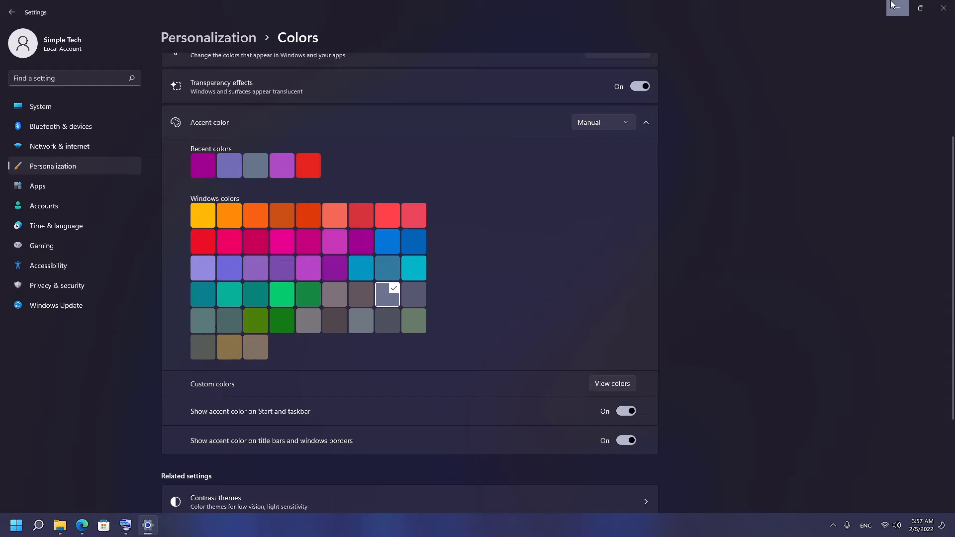
left_click(893, 5)
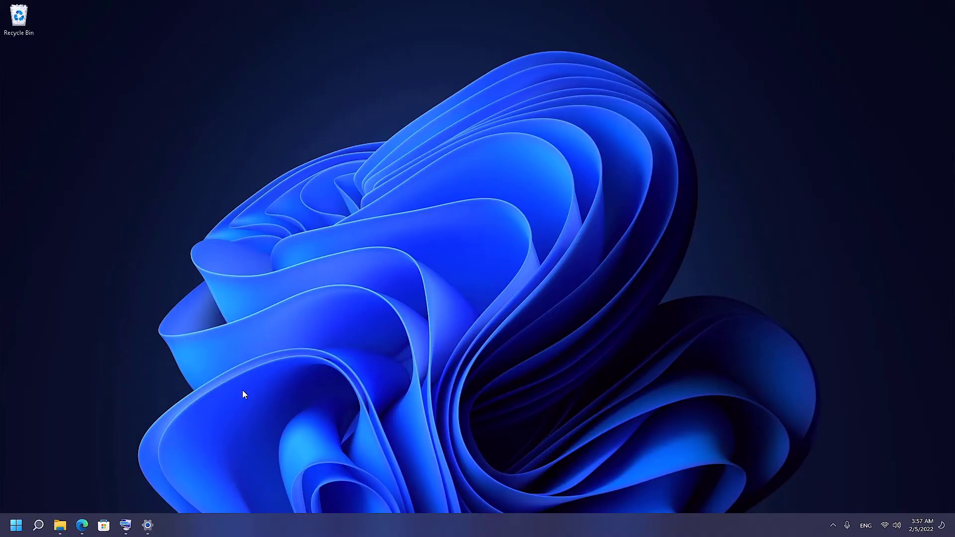
- Switch to Edge and read the StartAllBack 3.2.9.4240b description page down to its download links
left_click(82, 526)
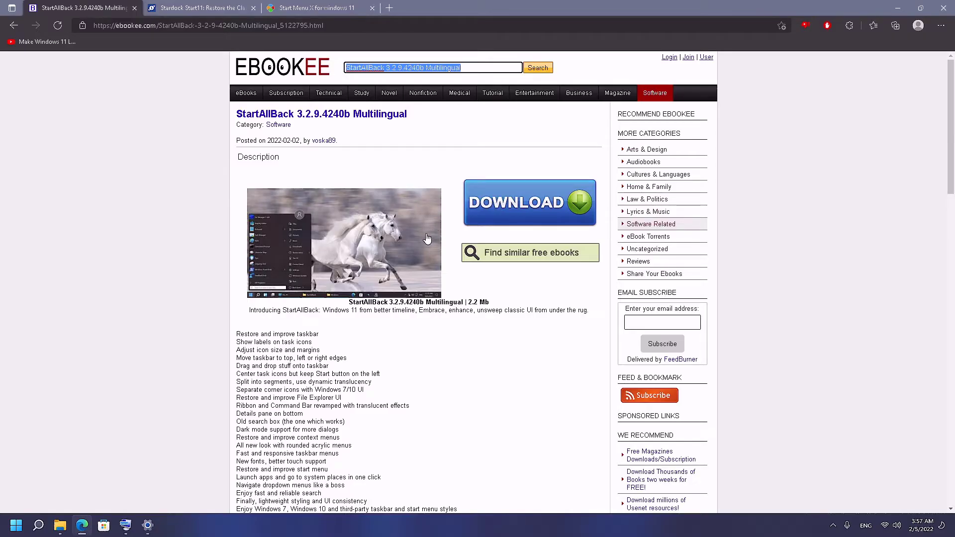
scroll(427, 238, "down", 3)
left_click(291, 217)
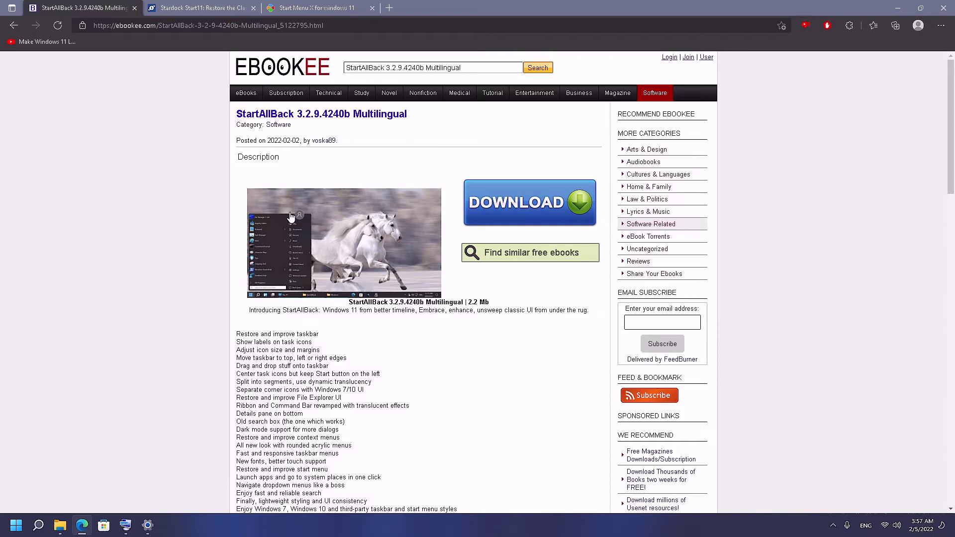
scroll(291, 217, "down", 5)
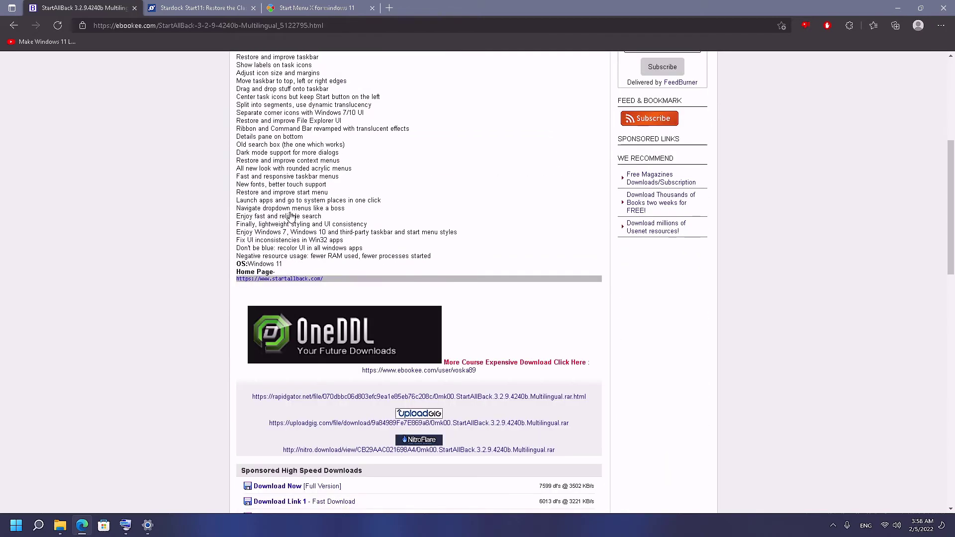
- View the Stardock Start11 page's screenshots comparing the Start menu without and with Start11
left_click(201, 8)
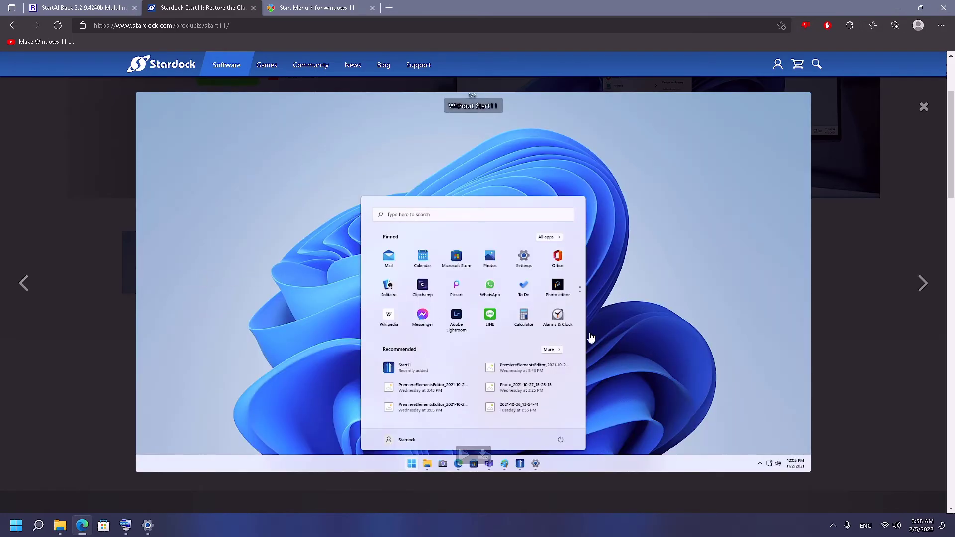
left_click(923, 286)
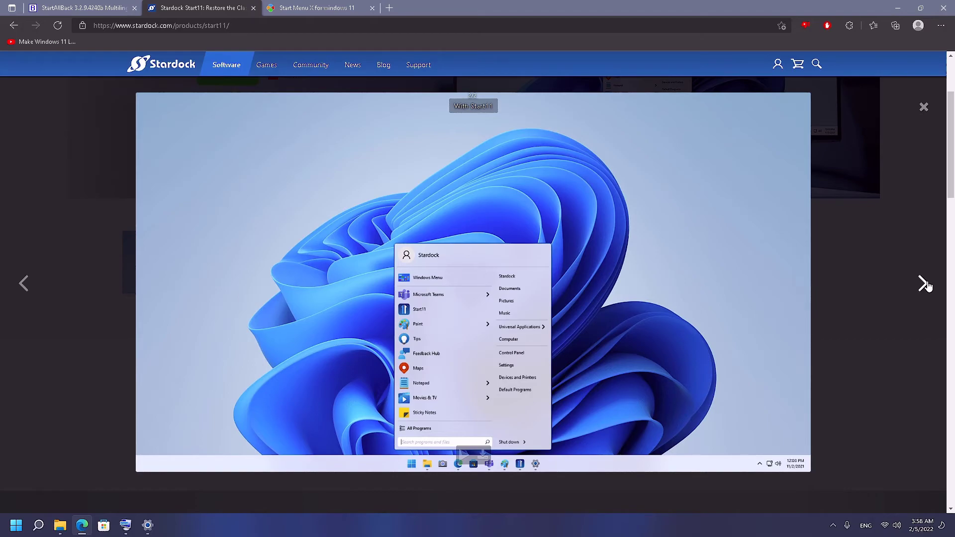
left_click(924, 285)
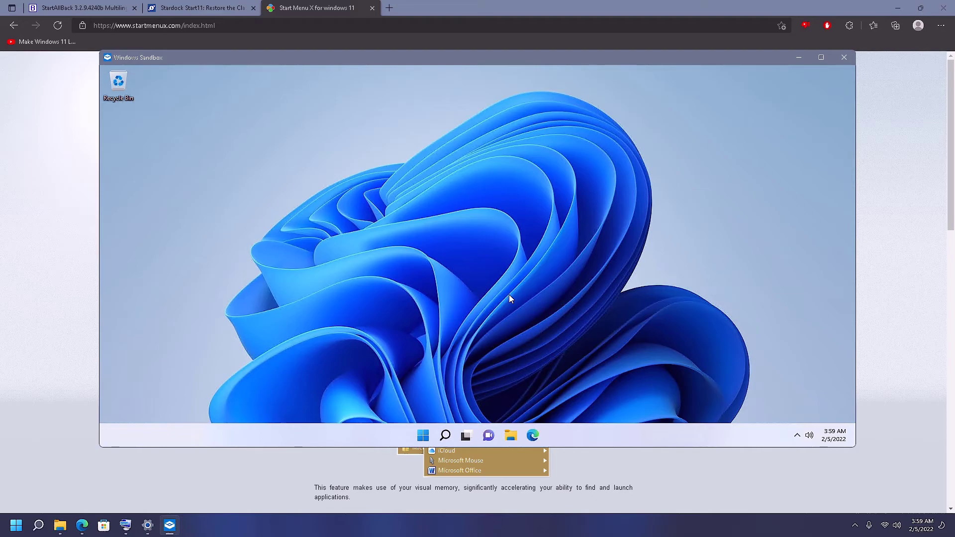
- Close Windows Sandbox and confirm discarding its content
left_click(844, 57)
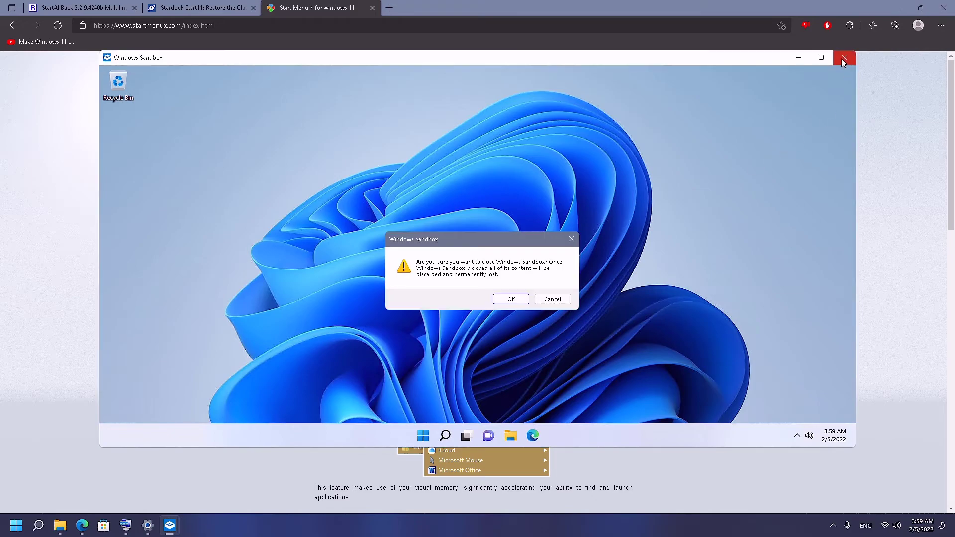
left_click(506, 300)
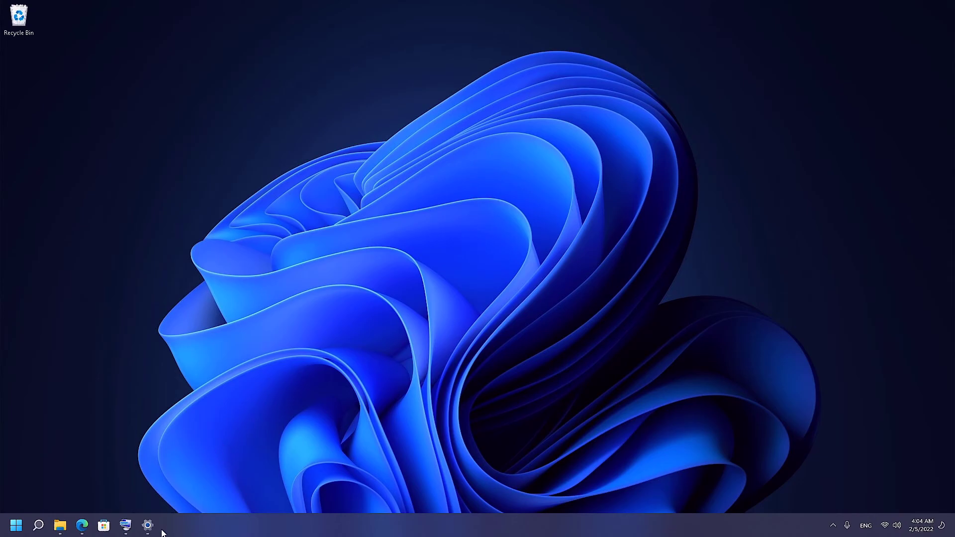
- Switch back to Settings and open the System page
left_click(148, 526)
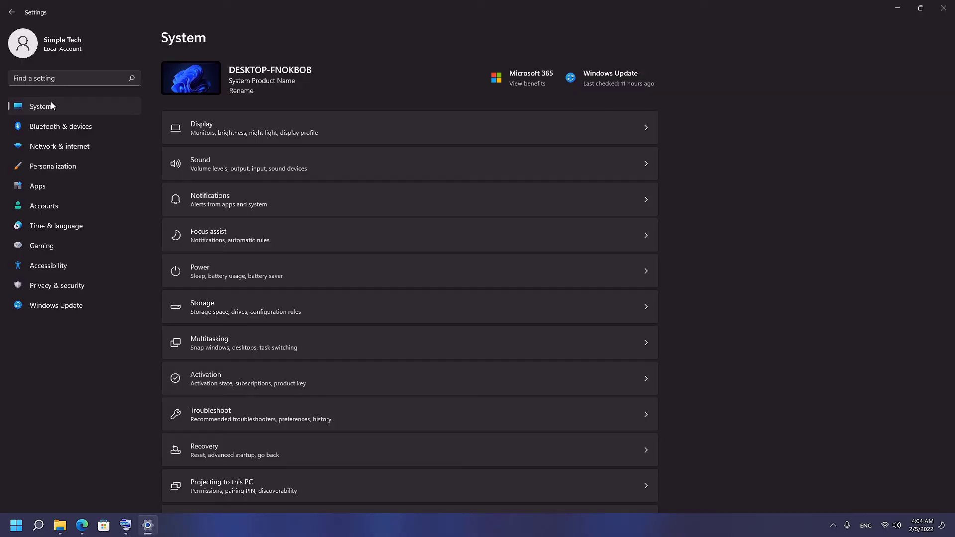